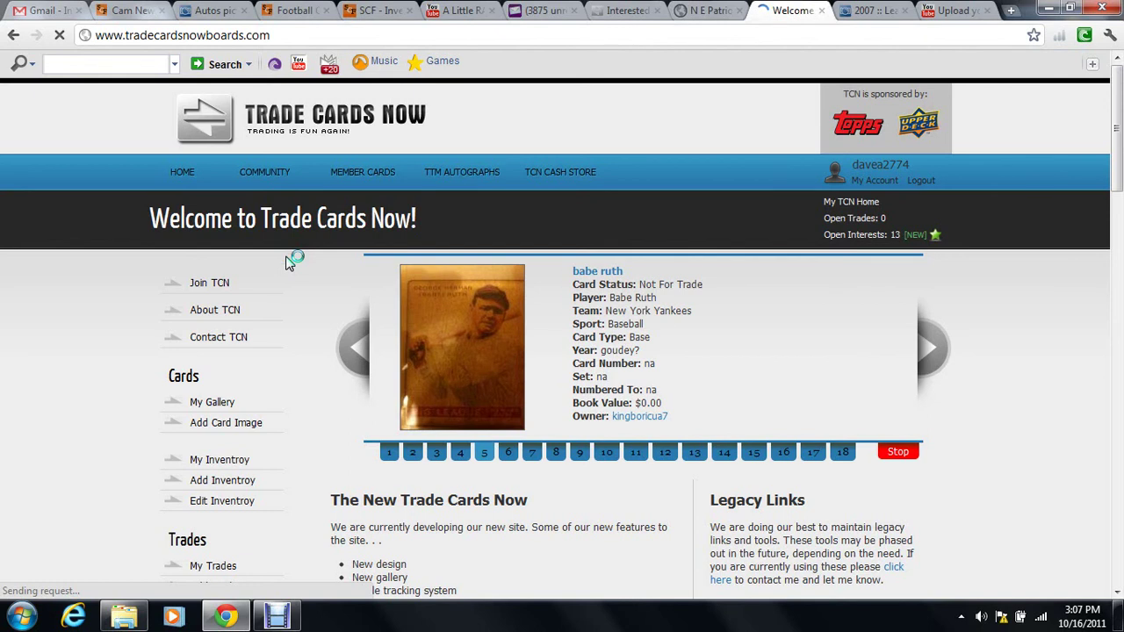
- Open your own card gallery from the Trade Cards Now home page
scroll(290, 263, "down", 1)
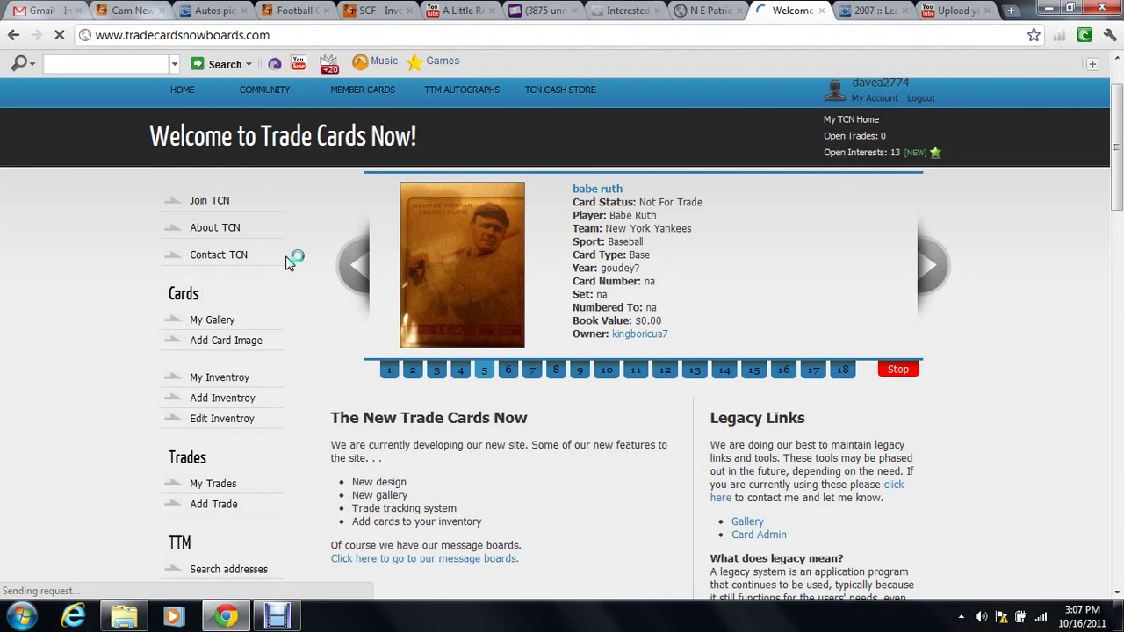
scroll(294, 272, "up", 1)
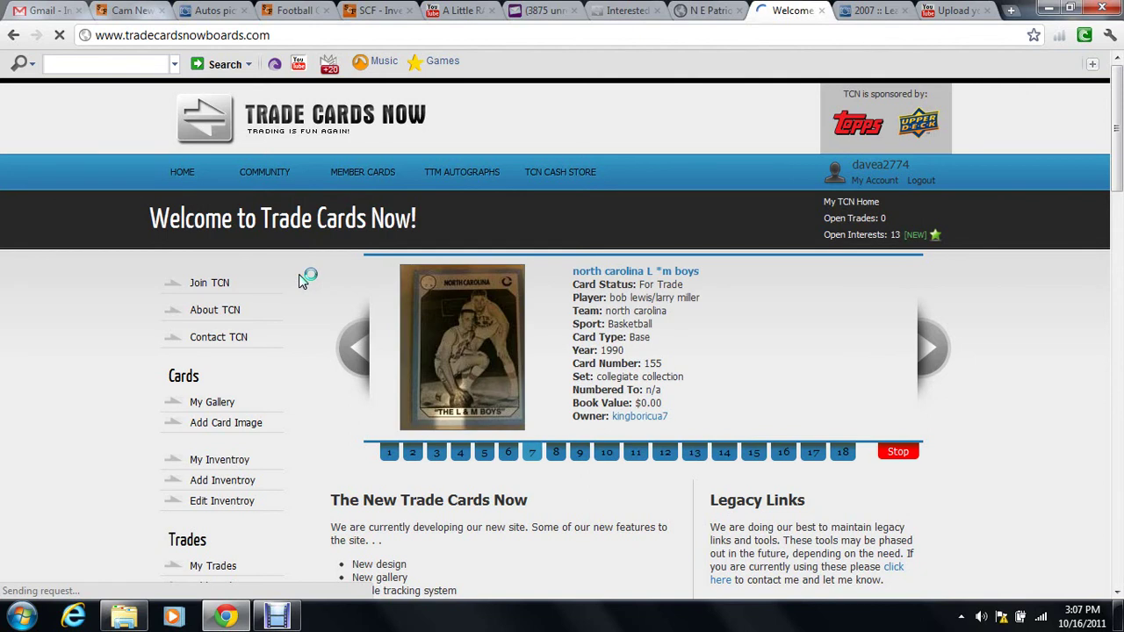
scroll(299, 274, "down", 1)
left_click(279, 319)
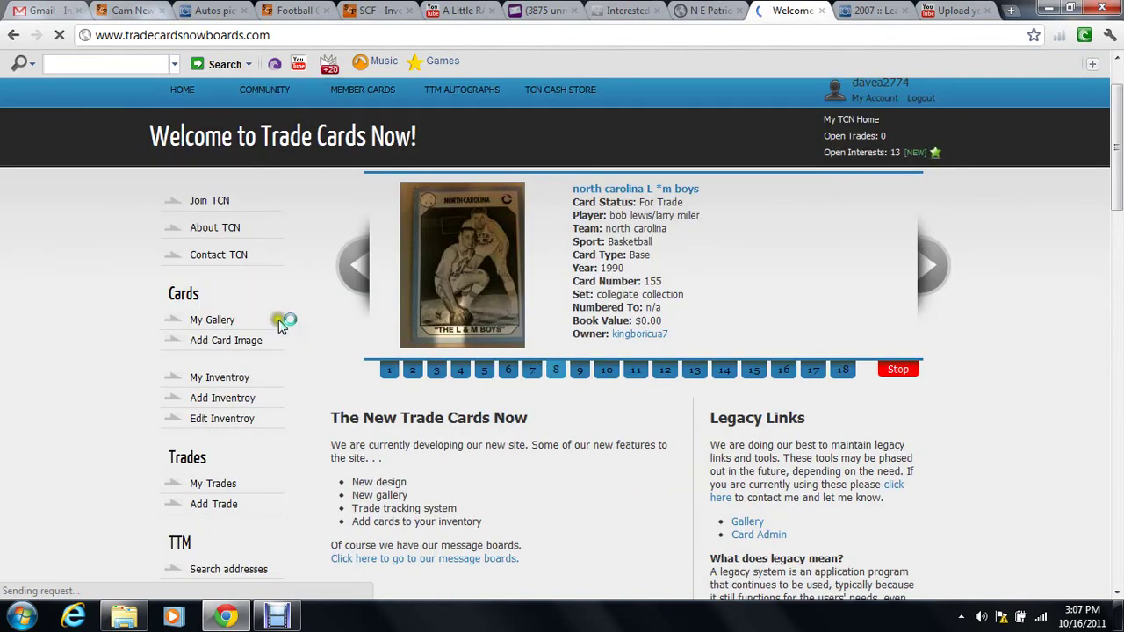
scroll(275, 333, "up", 1)
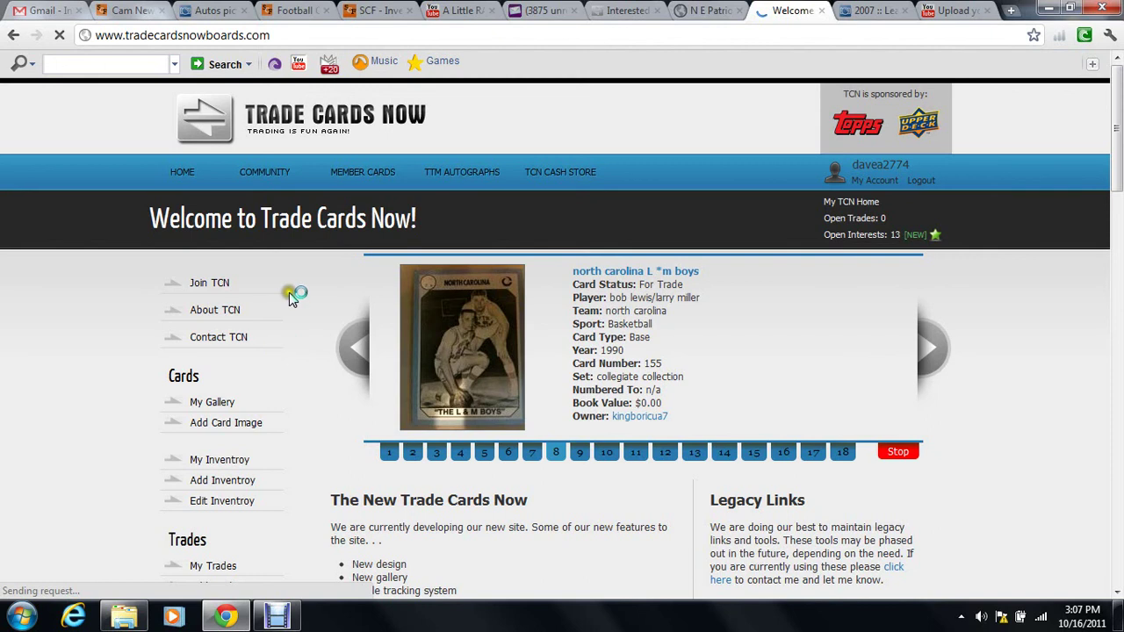
scroll(270, 322, "down", 2)
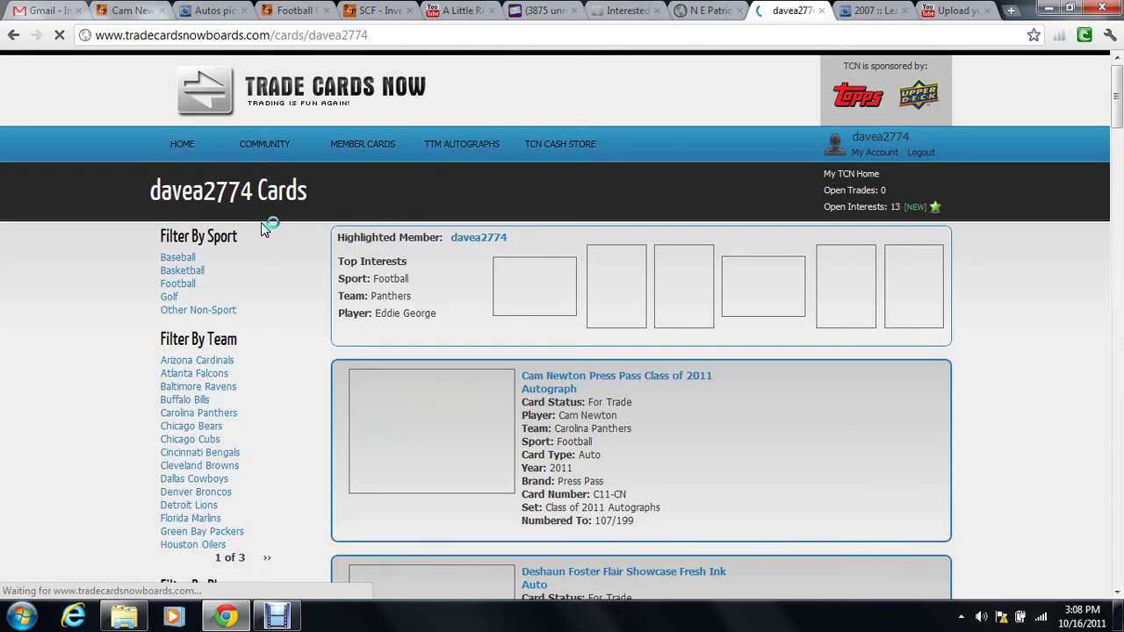
- Look through the cards listed in the gallery to find the 2010 Topps #57 Ed Dickson RC card
scroll(305, 309, "down", 1)
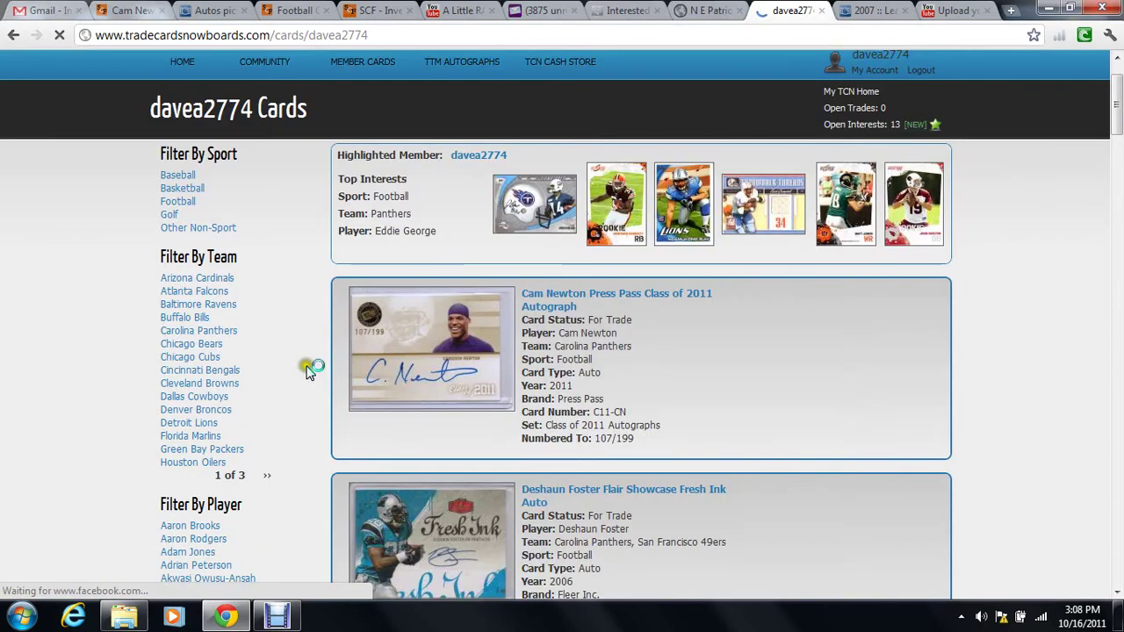
scroll(307, 360, "down", 1)
scroll(308, 348, "up", 2)
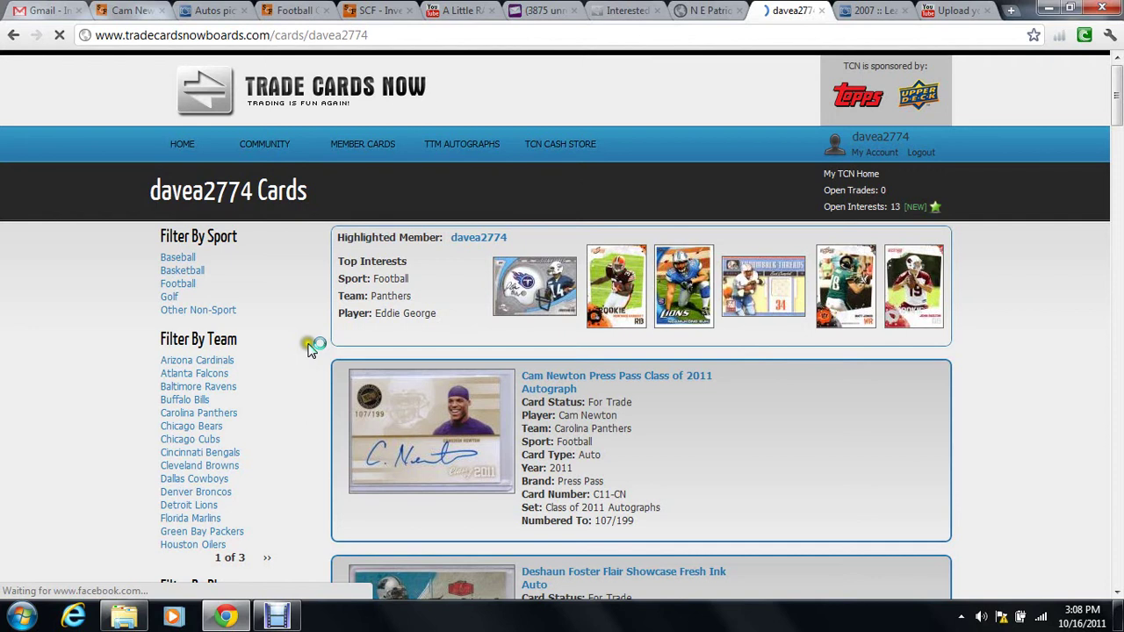
scroll(308, 347, "down", 1)
scroll(311, 338, "down", 3)
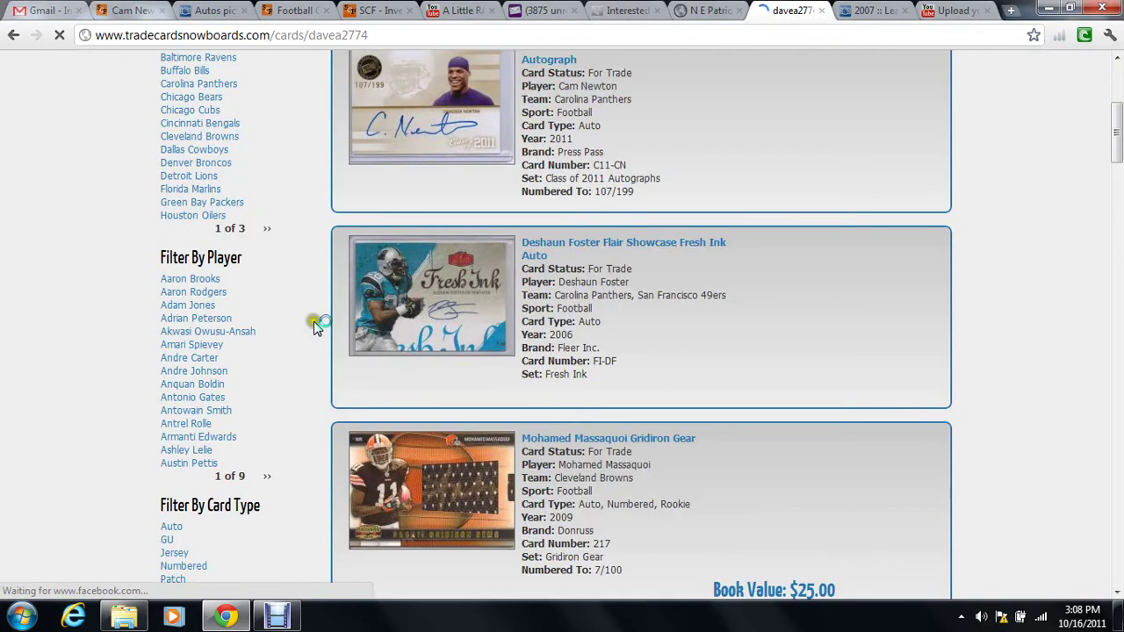
scroll(316, 327, "down", 1)
scroll(316, 327, "up", 1)
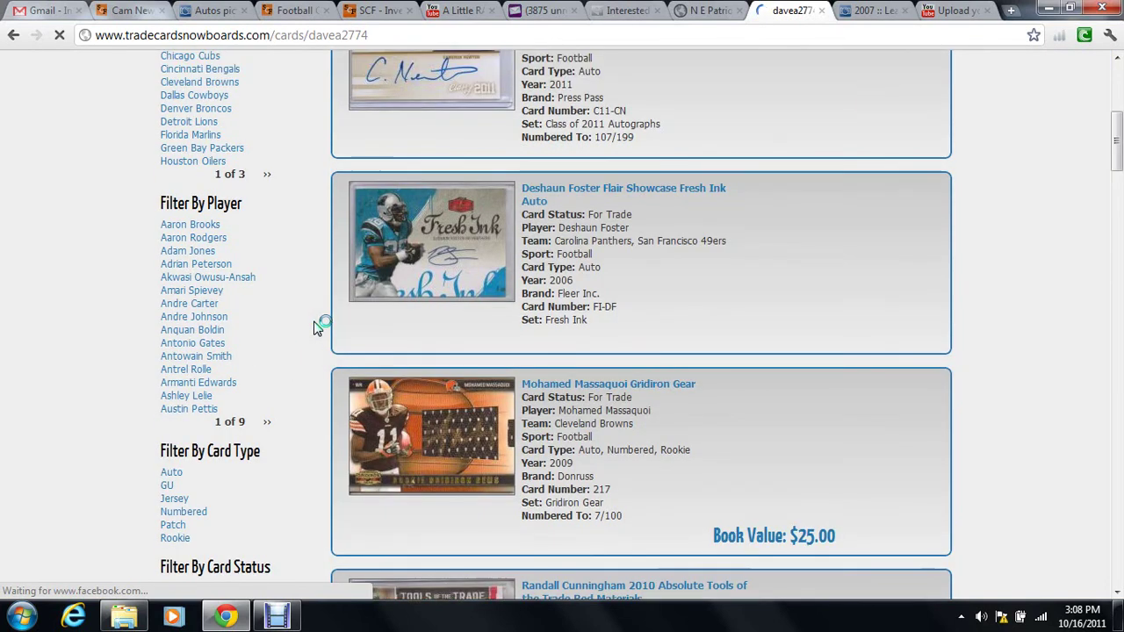
scroll(318, 326, "down", 10)
scroll(318, 326, "down", 1)
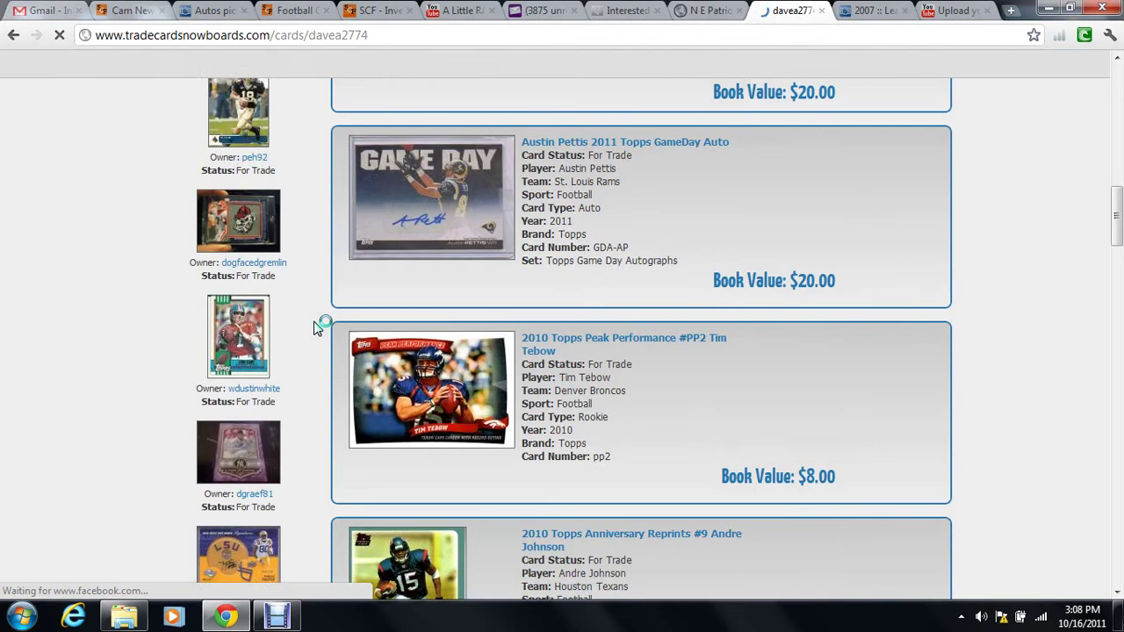
scroll(318, 326, "down", 5)
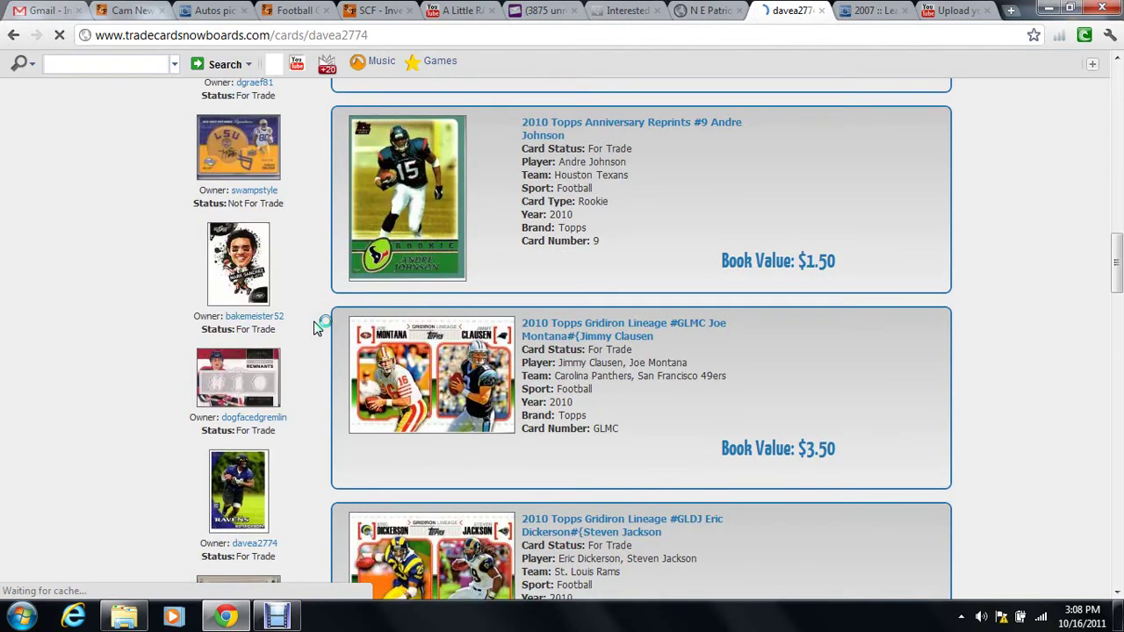
scroll(318, 327, "down", 1)
scroll(318, 327, "down", 3)
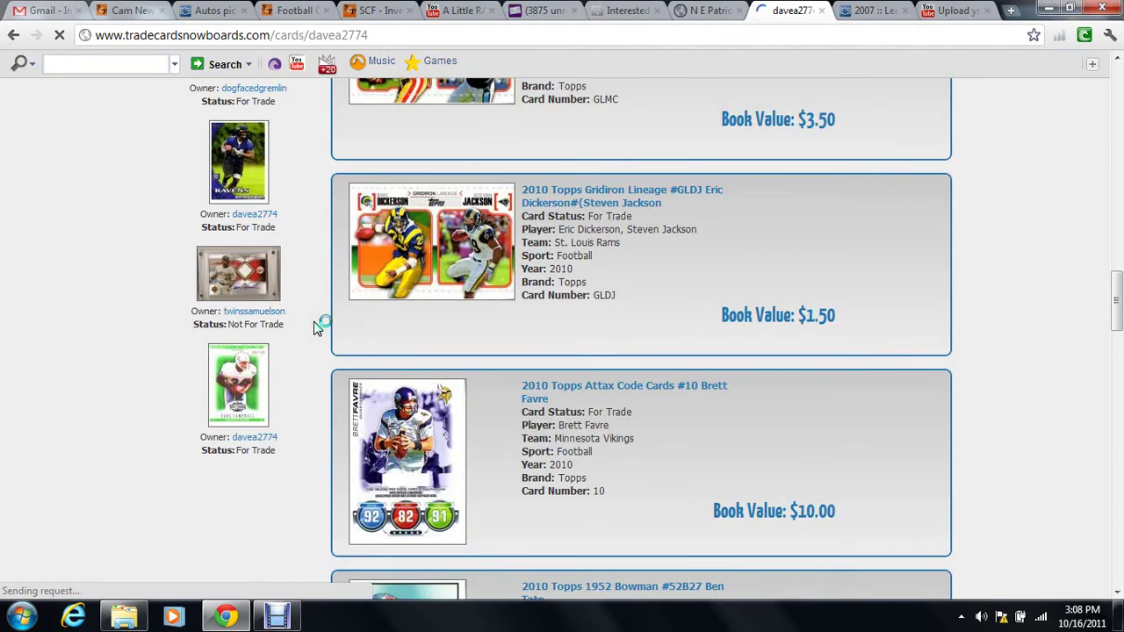
scroll(318, 327, "down", 3)
scroll(318, 327, "down", 2)
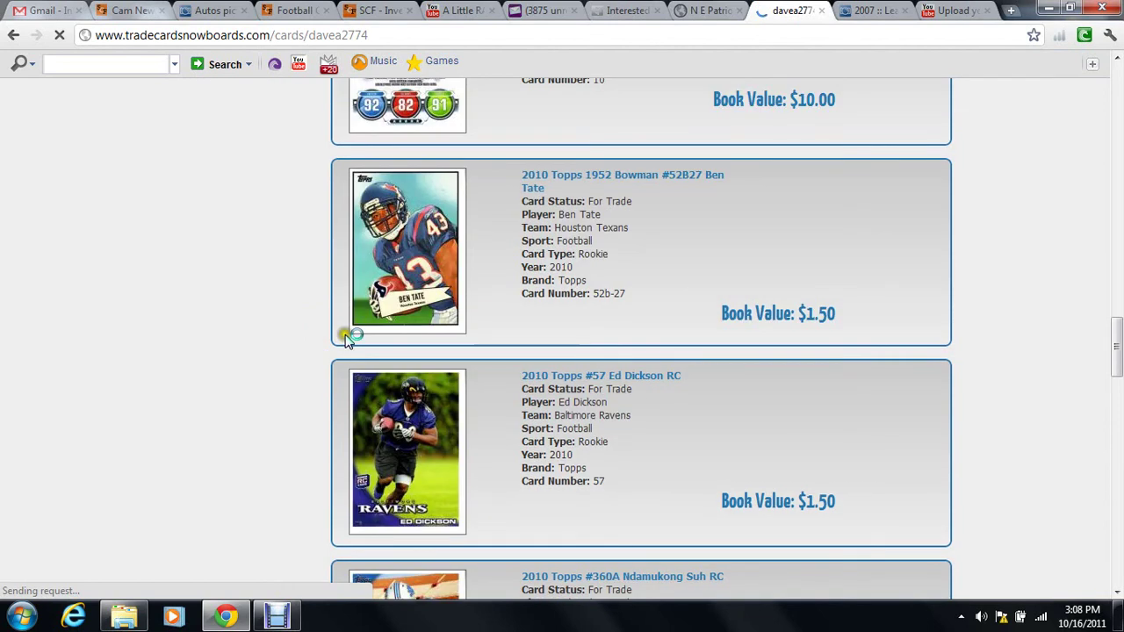
- Open the 2010 Topps #57 Ed Dickson RC card's page and bring up its edit form
left_click(659, 380)
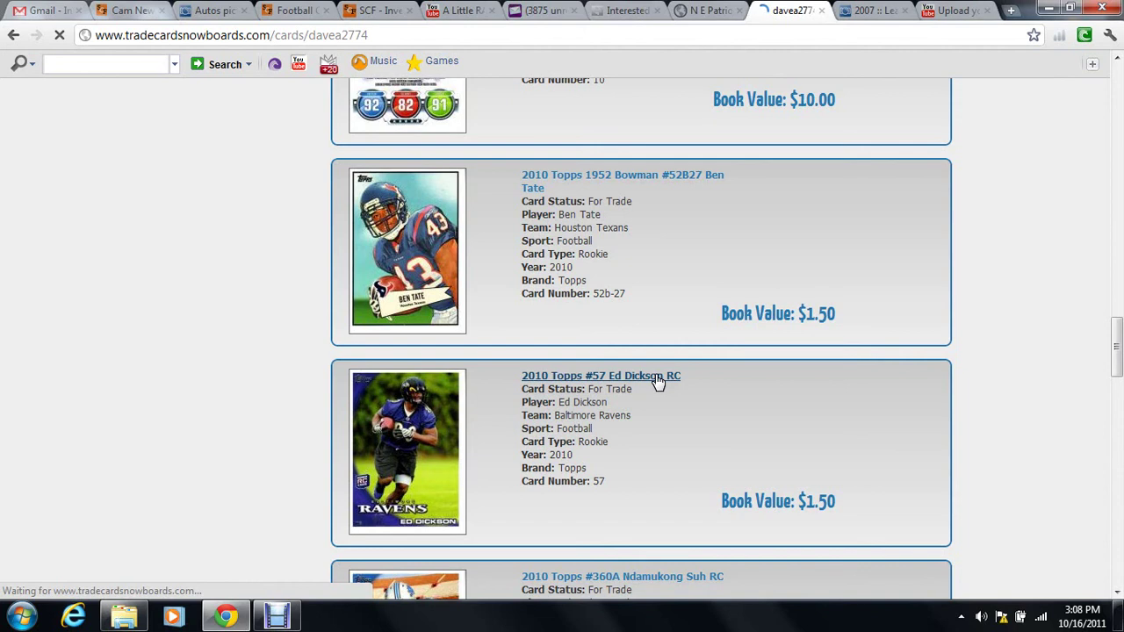
left_click(654, 392)
left_click(651, 387)
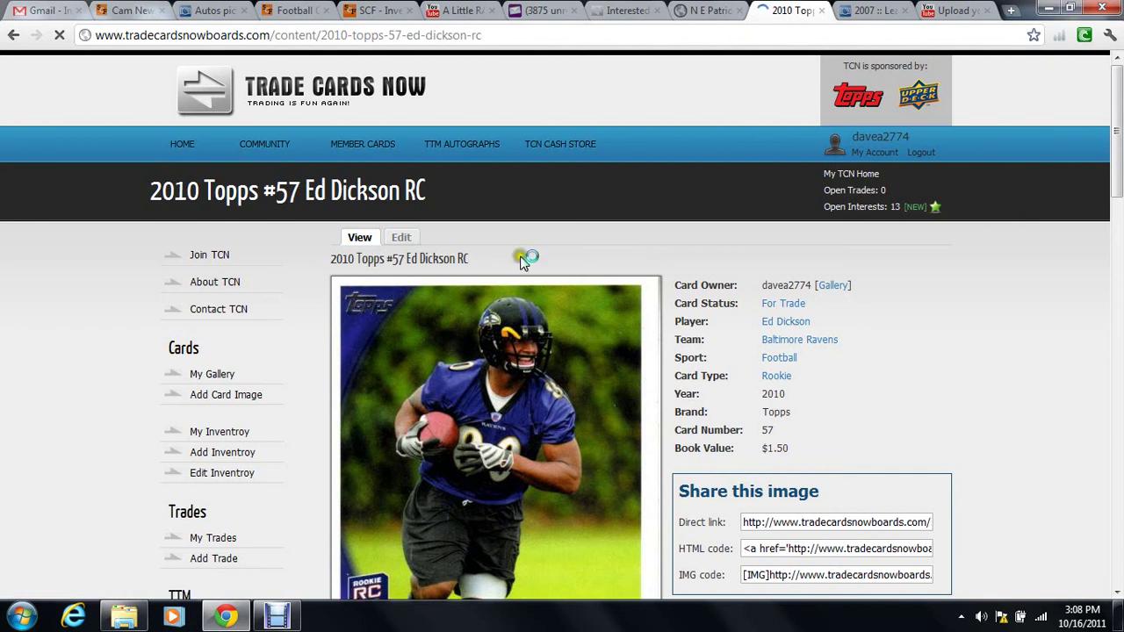
left_click(401, 239)
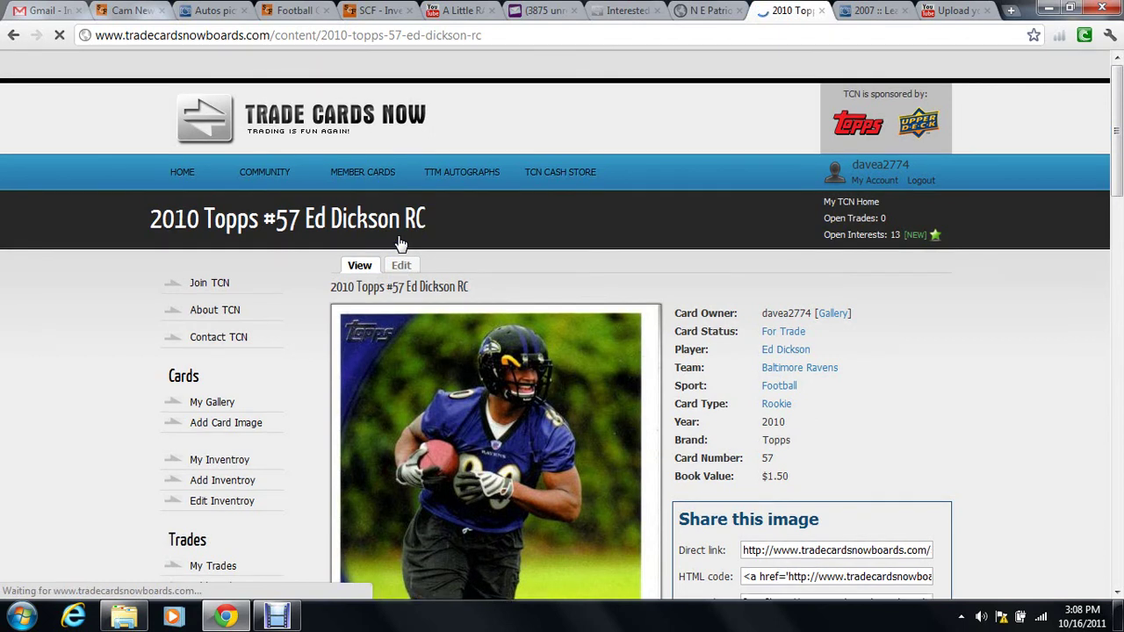
left_click(425, 256)
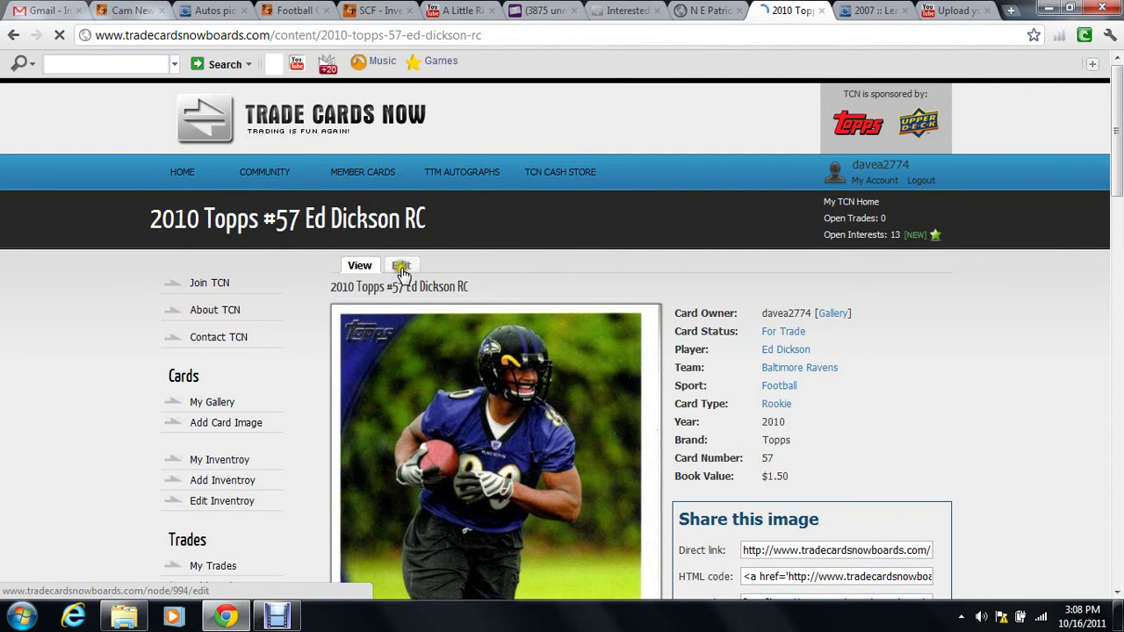
left_click(401, 268)
left_click(401, 268)
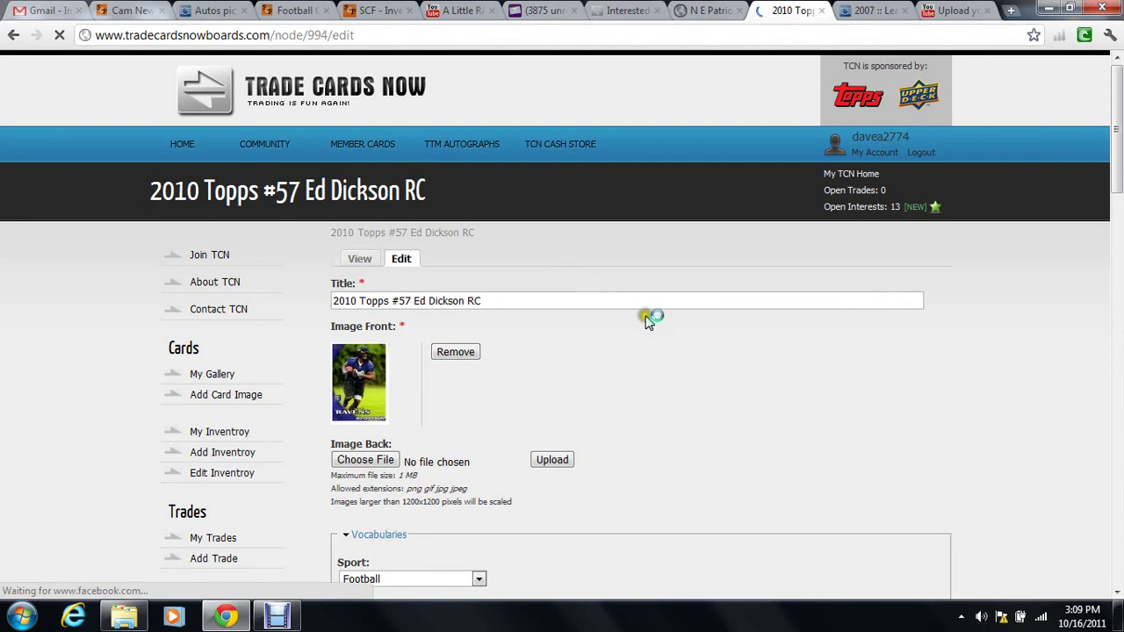
- Set the Ed Dickson card's status to "No longer available (delete)"
scroll(654, 327, "down", 1)
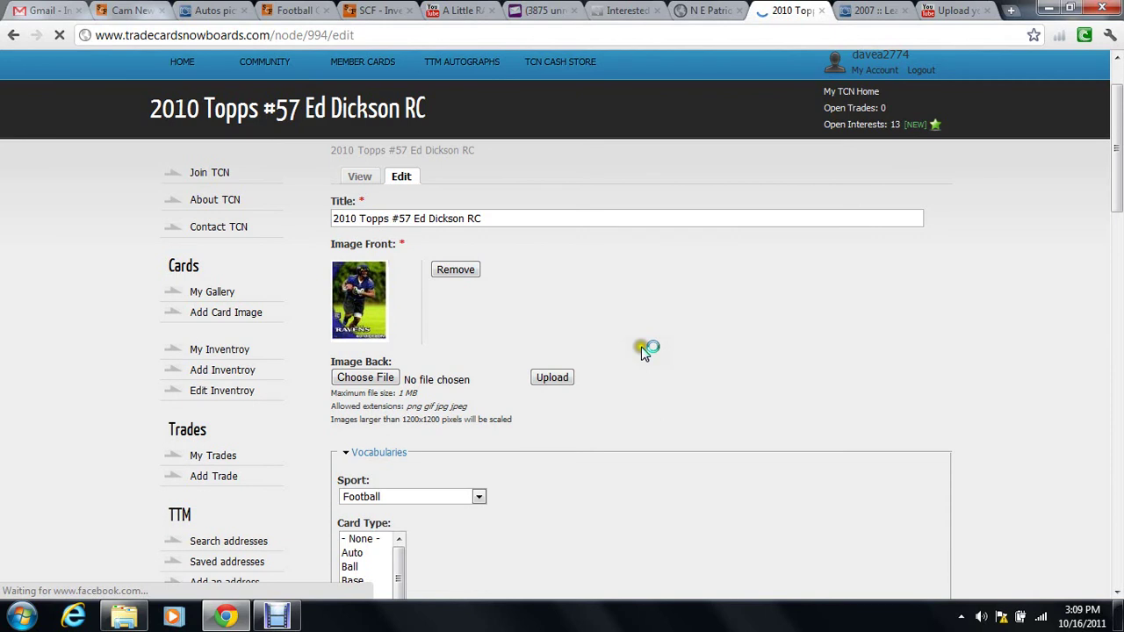
scroll(645, 354, "down", 1)
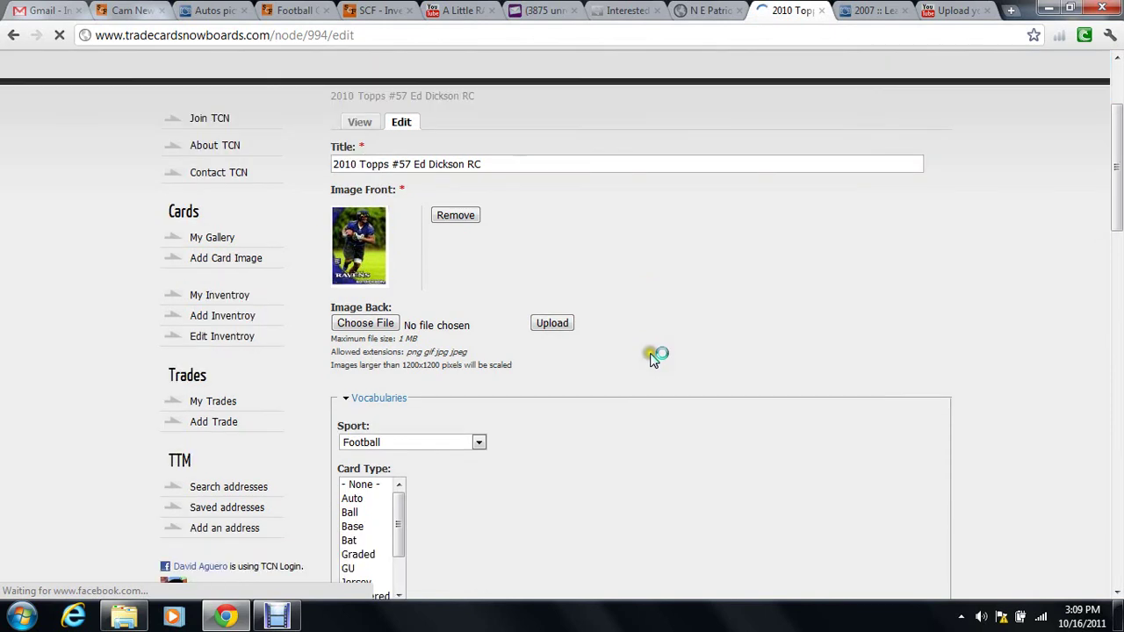
scroll(654, 359, "down", 1)
scroll(654, 359, "down", 2)
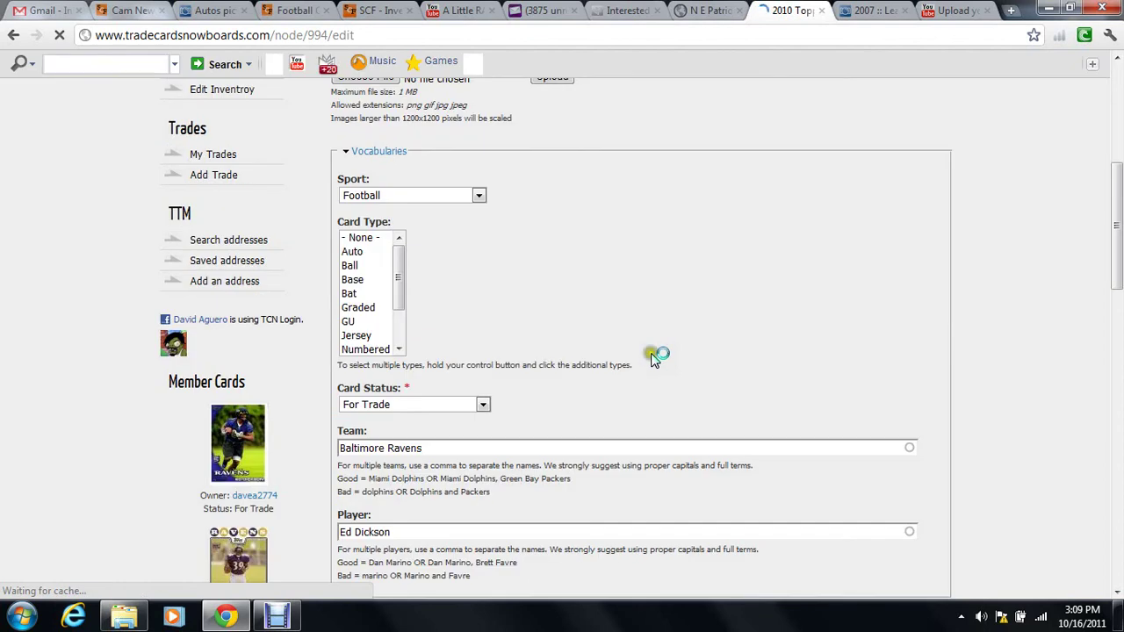
scroll(654, 360, "down", 1)
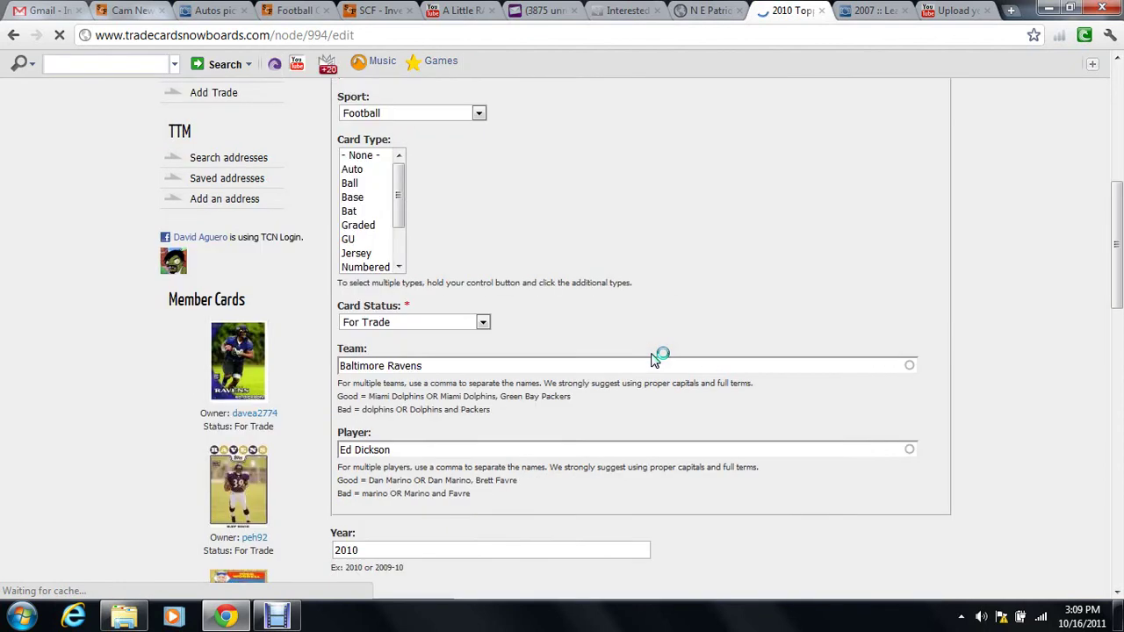
scroll(654, 360, "down", 1)
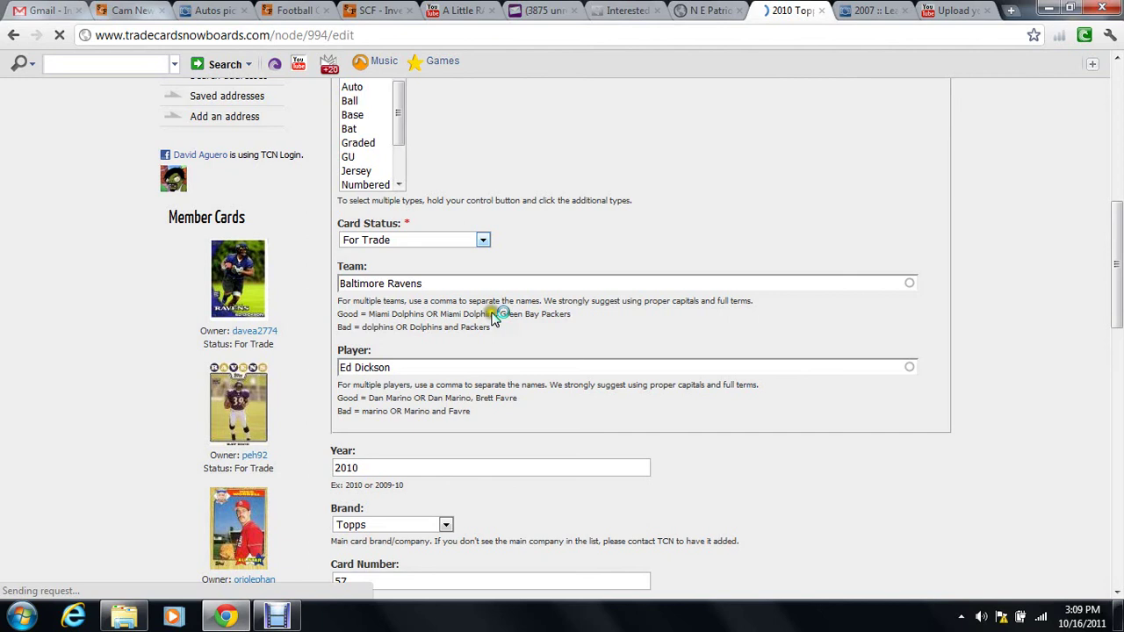
left_click(484, 240)
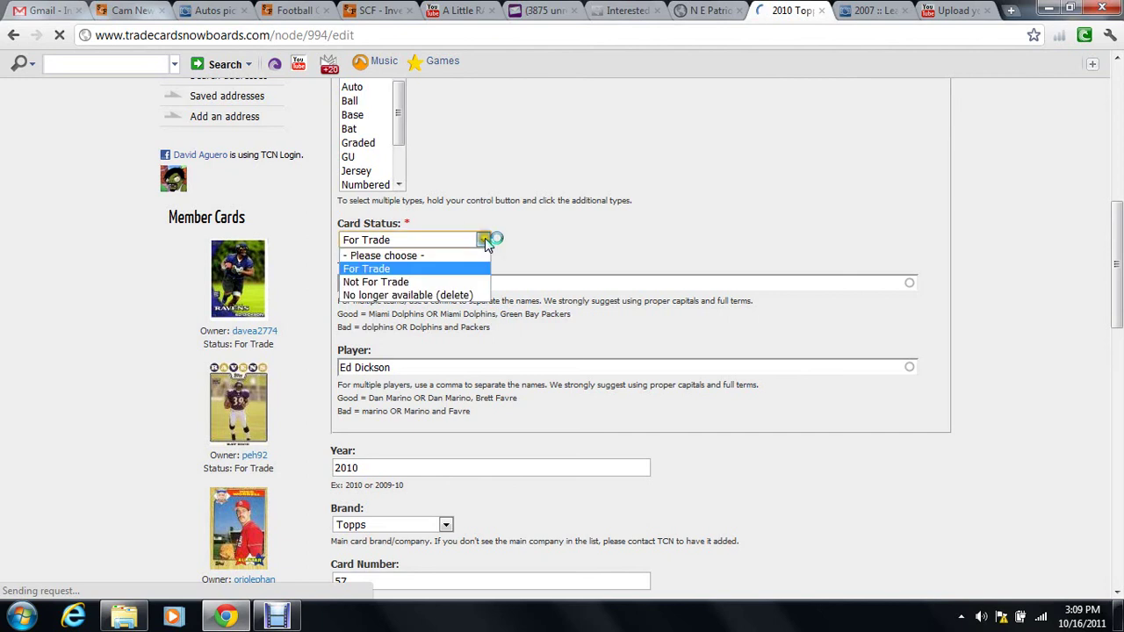
key("Up")
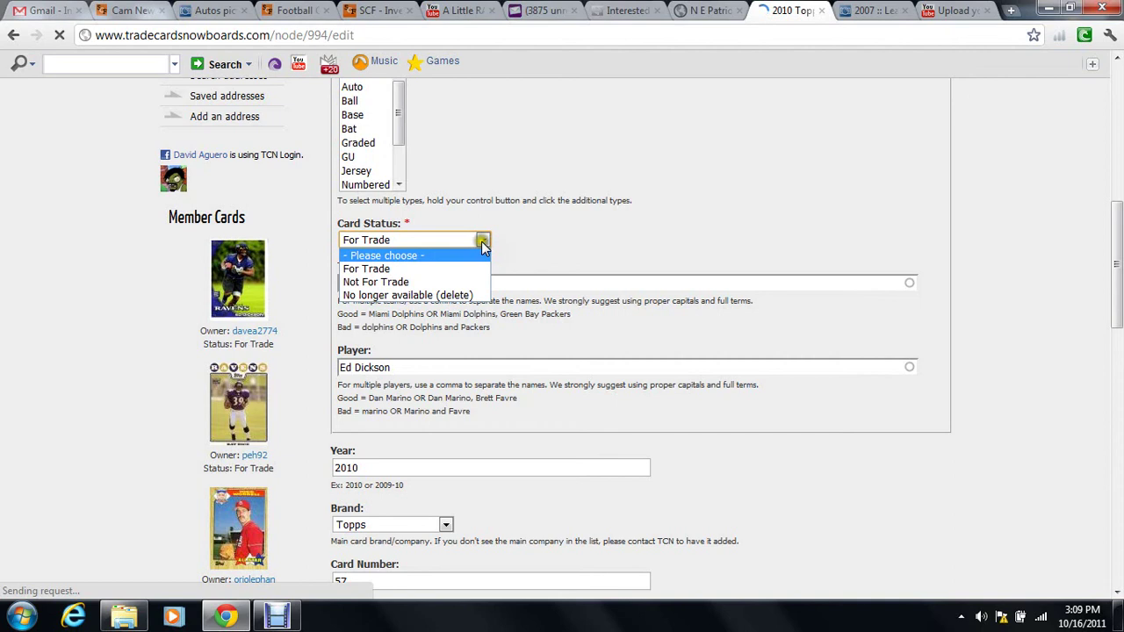
left_click(473, 295)
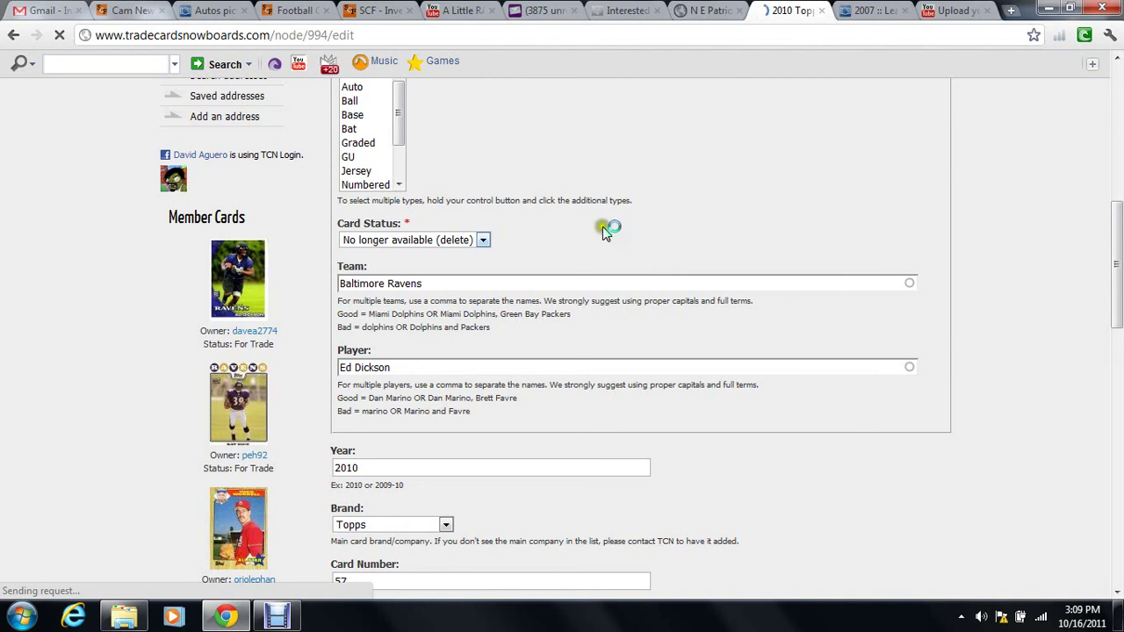
- Delete the 2010 Topps #57 Ed Dickson RC card from its edit form and confirm the deletion
scroll(602, 230, "down", 2)
scroll(600, 230, "down", 3)
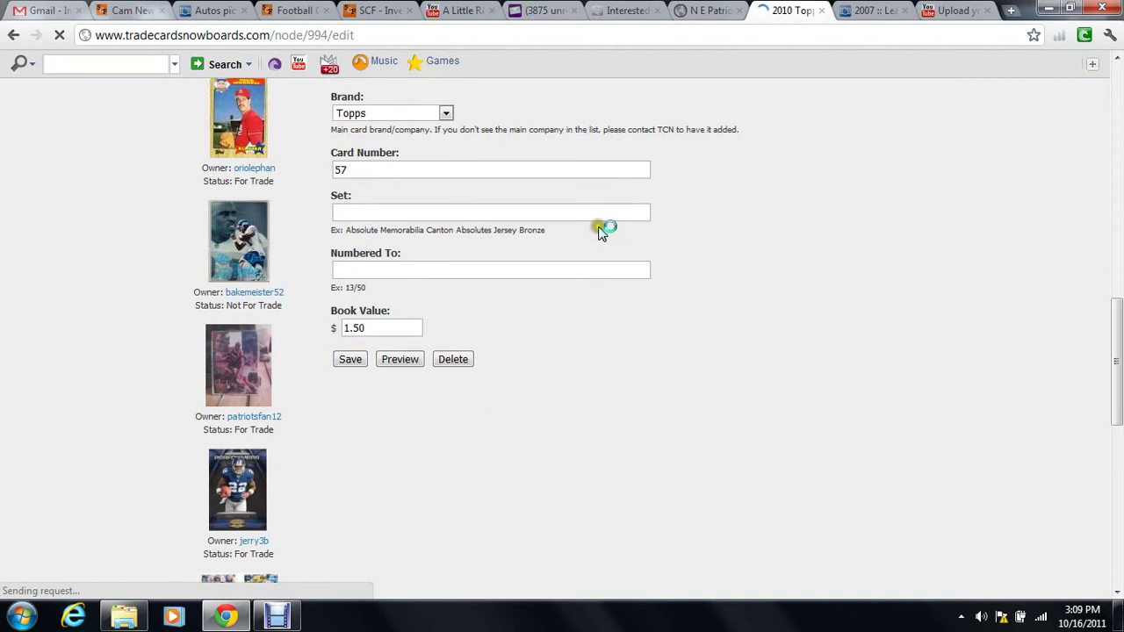
scroll(588, 264, "down", 2)
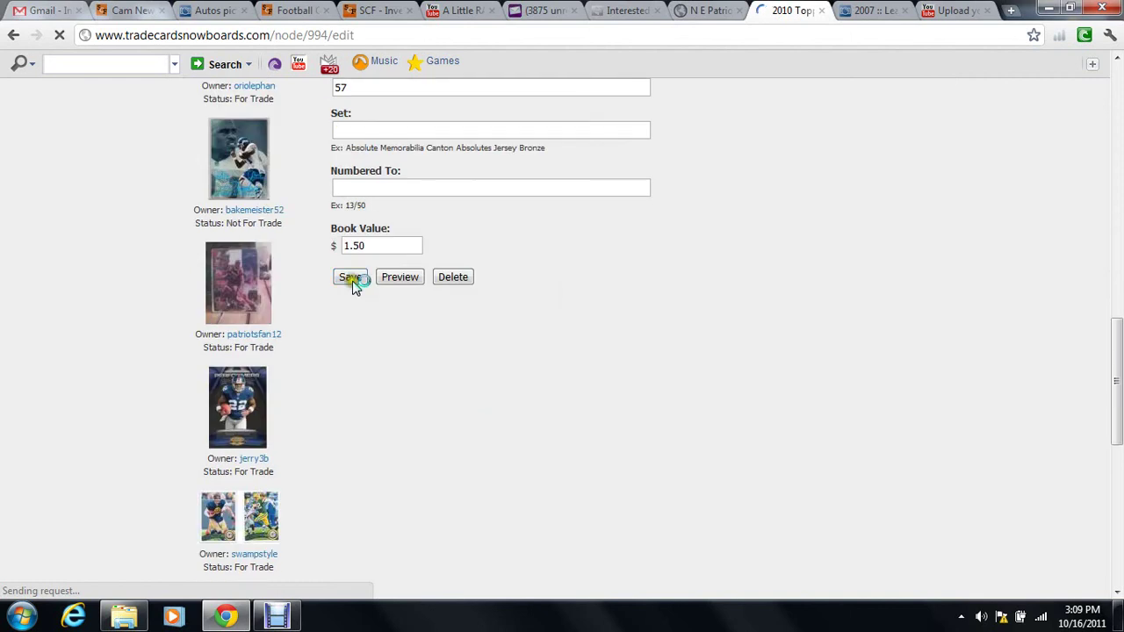
scroll(373, 329, "up", 6)
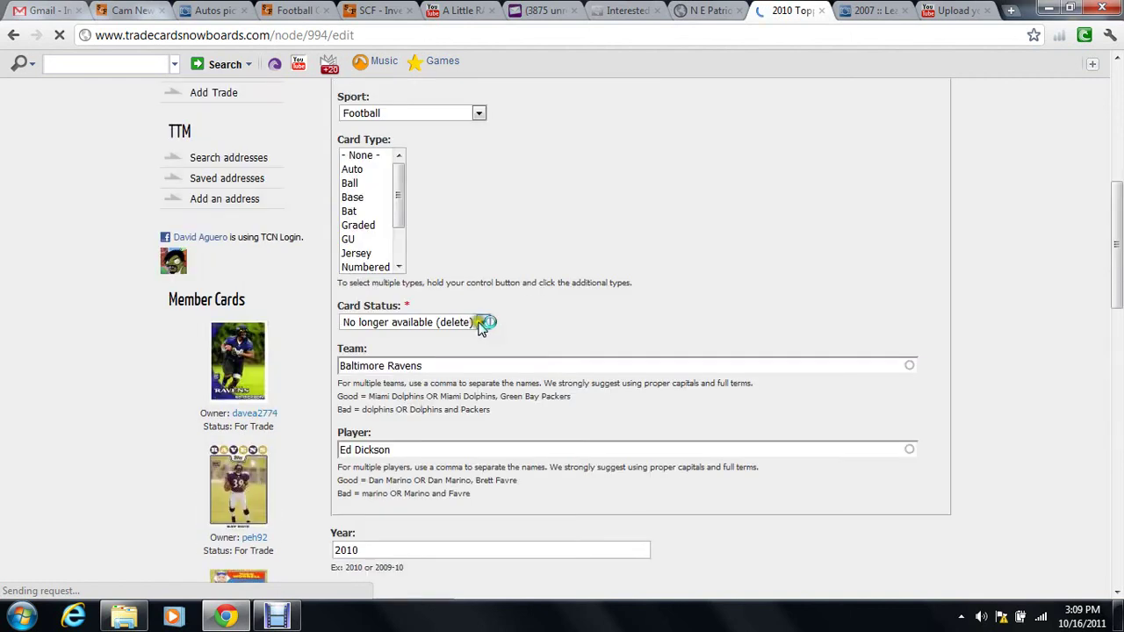
scroll(491, 338, "down", 6)
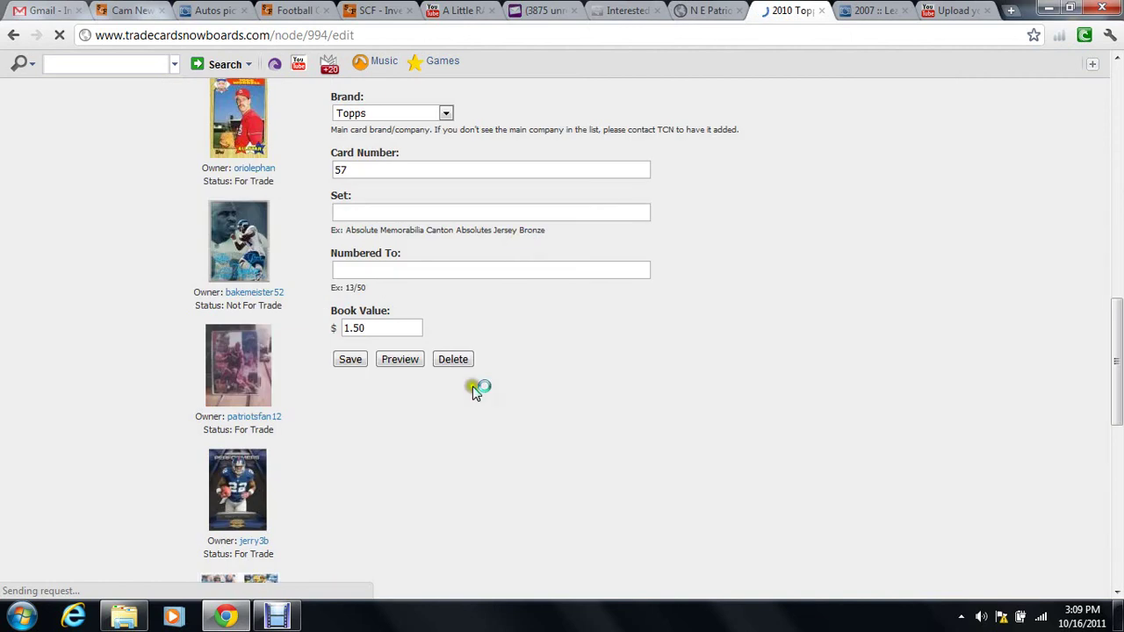
left_click(457, 361)
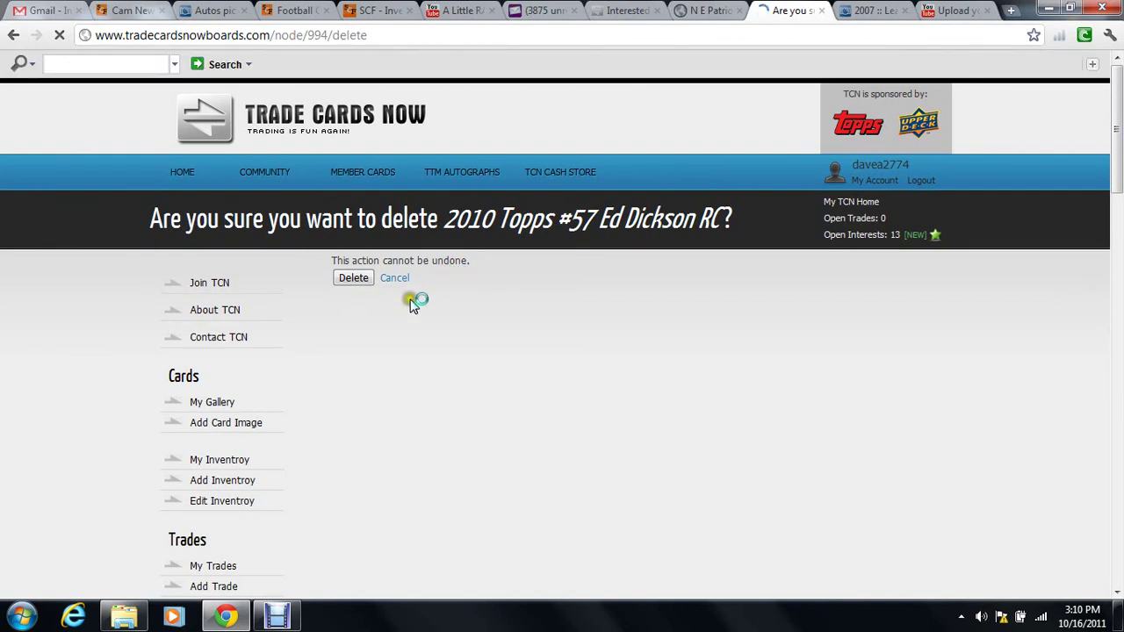
left_click(351, 279)
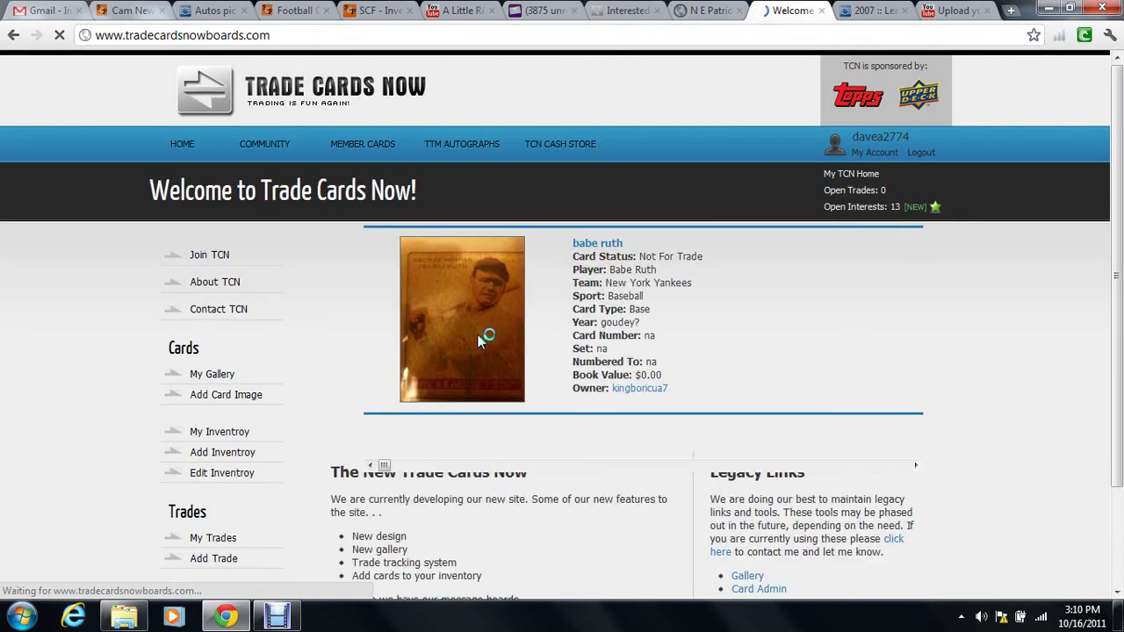
- Return to your own card gallery after the card's deletion
scroll(601, 321, "down", 1)
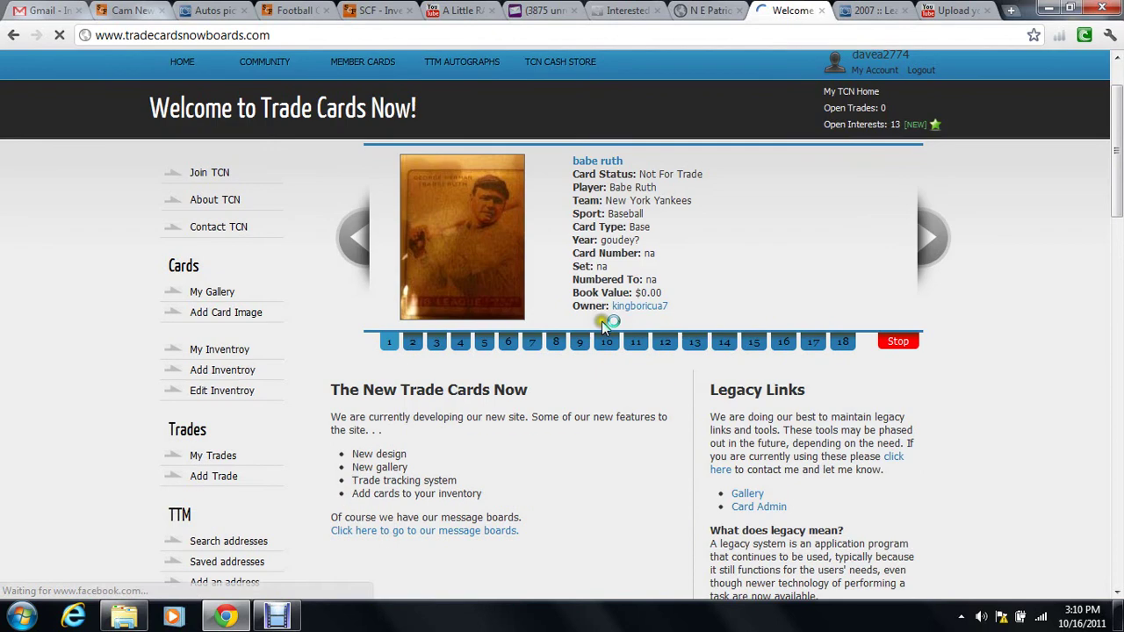
scroll(561, 367, "down", 1)
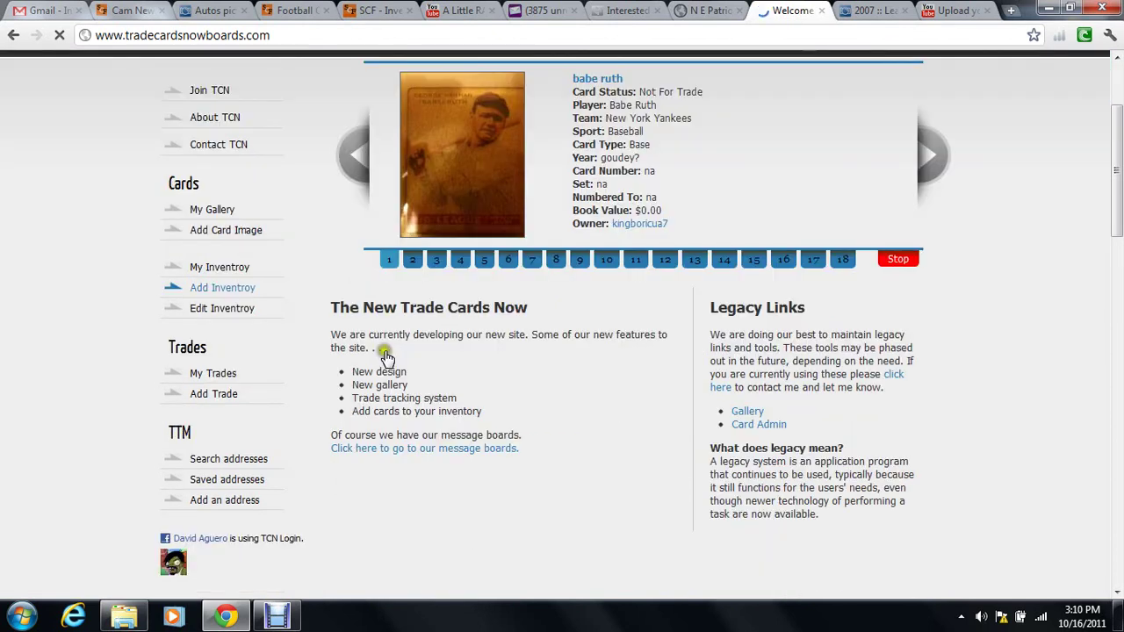
left_click(219, 215)
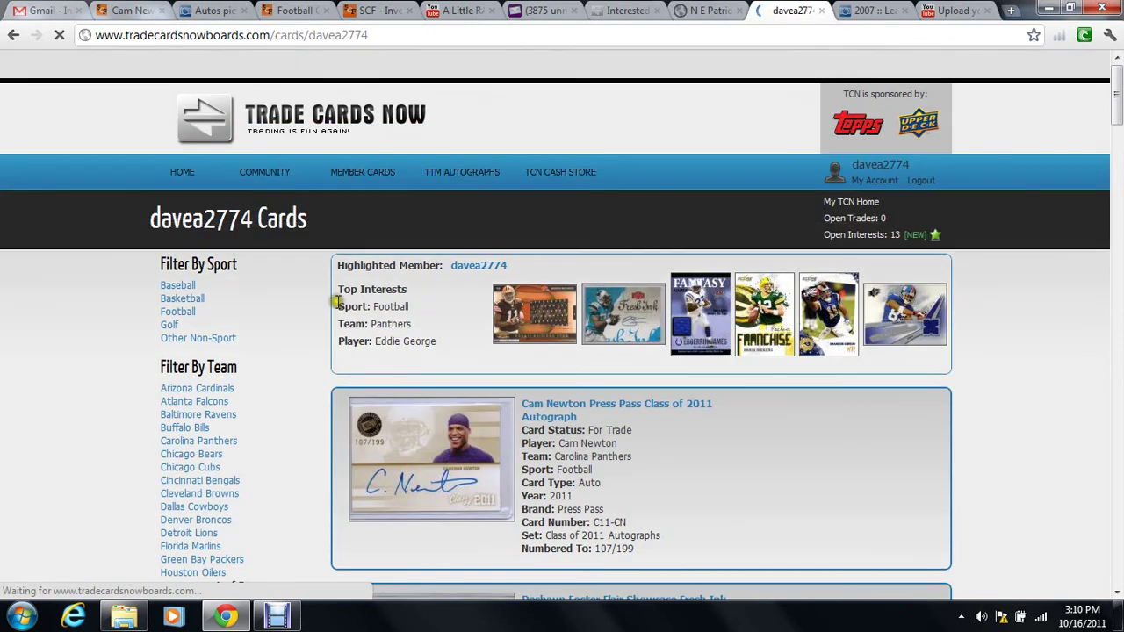
- Look through the cards in your gallery to check that the Ed Dickson card is no longer listed
scroll(312, 303, "down", 5)
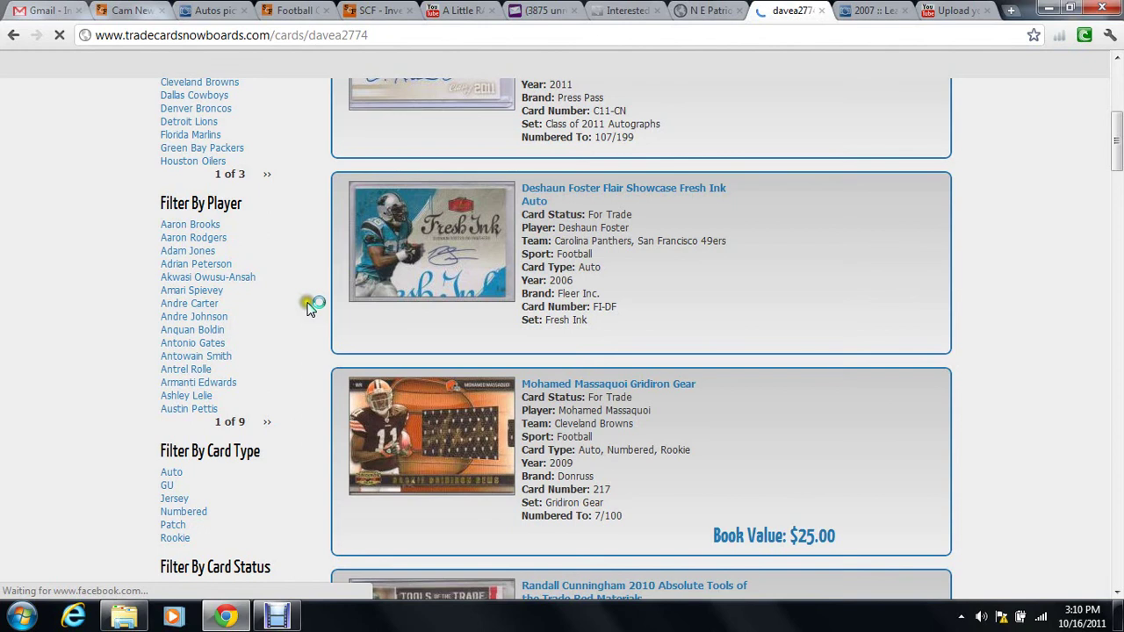
scroll(312, 302, "down", 1)
scroll(307, 305, "down", 4)
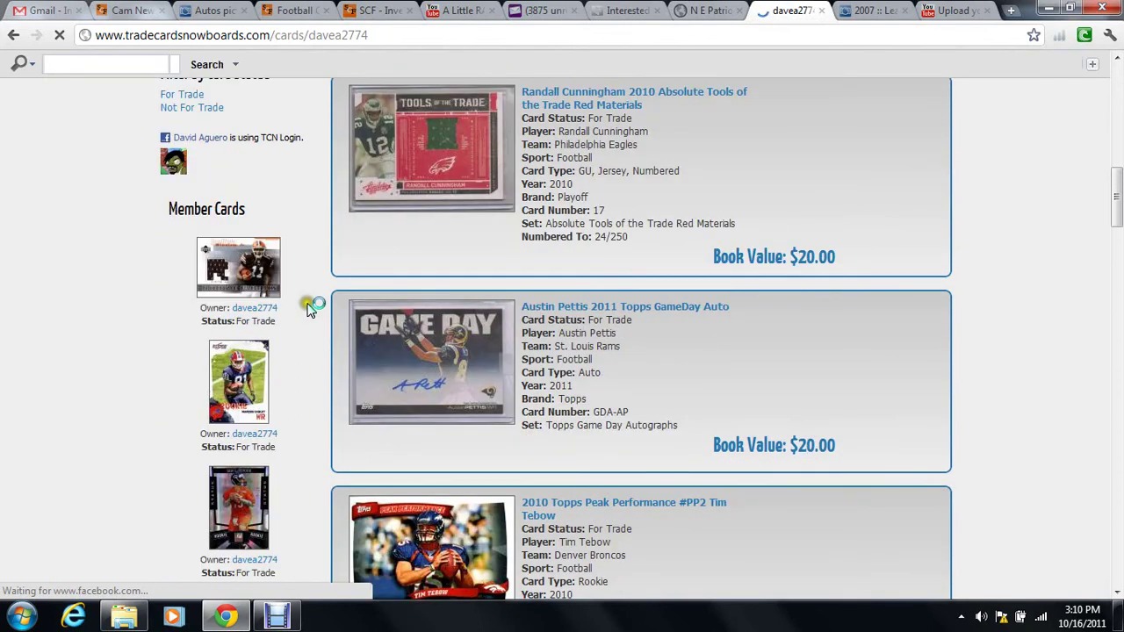
scroll(312, 307, "down", 2)
scroll(315, 305, "down", 3)
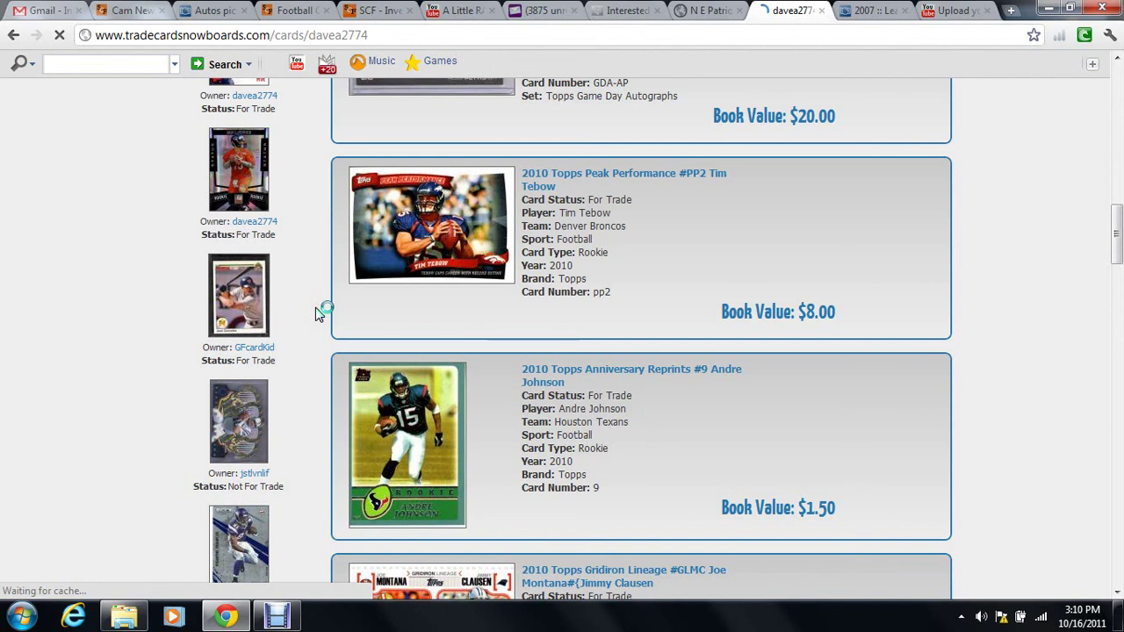
scroll(318, 313, "down", 1)
scroll(318, 314, "down", 10)
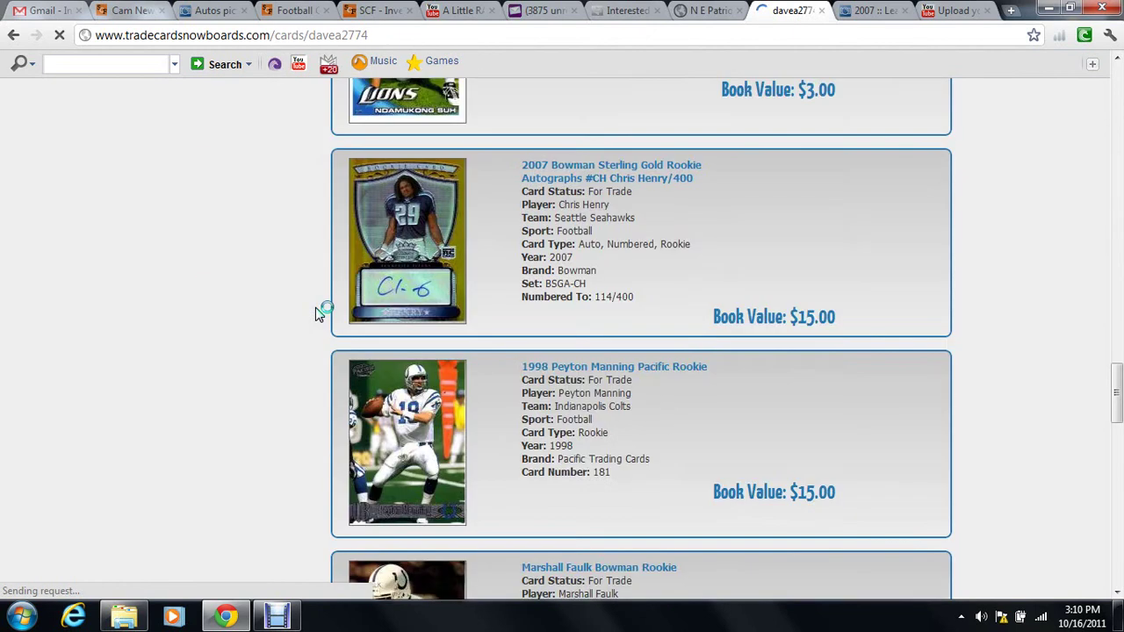
scroll(318, 313, "up", 2)
scroll(320, 313, "up", 2)
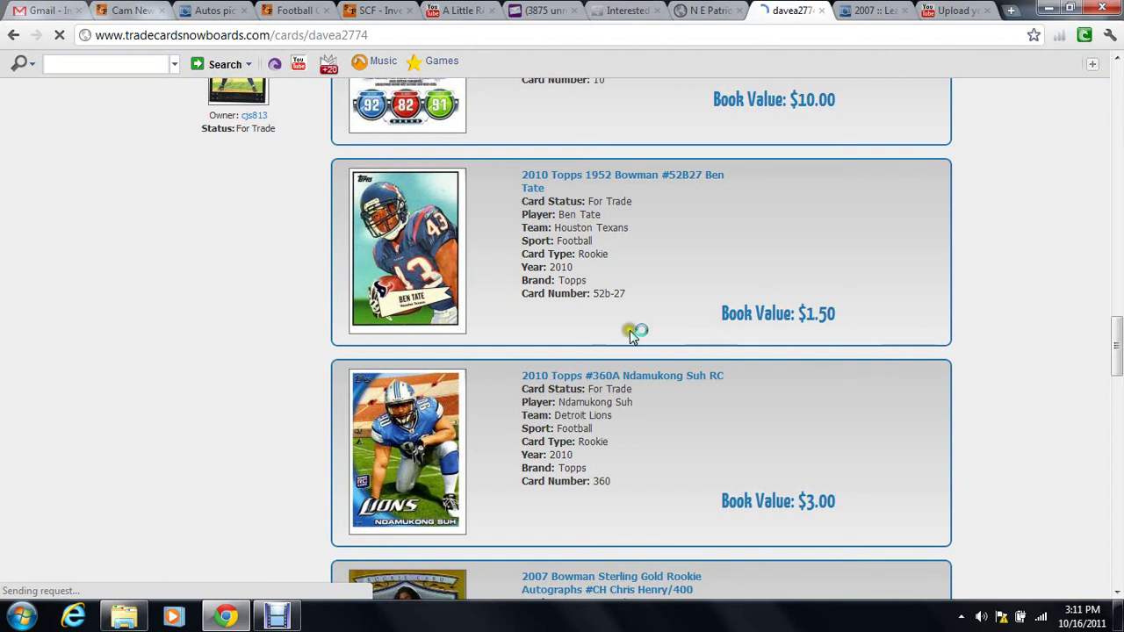
scroll(632, 334, "up", 3)
scroll(636, 334, "up", 5)
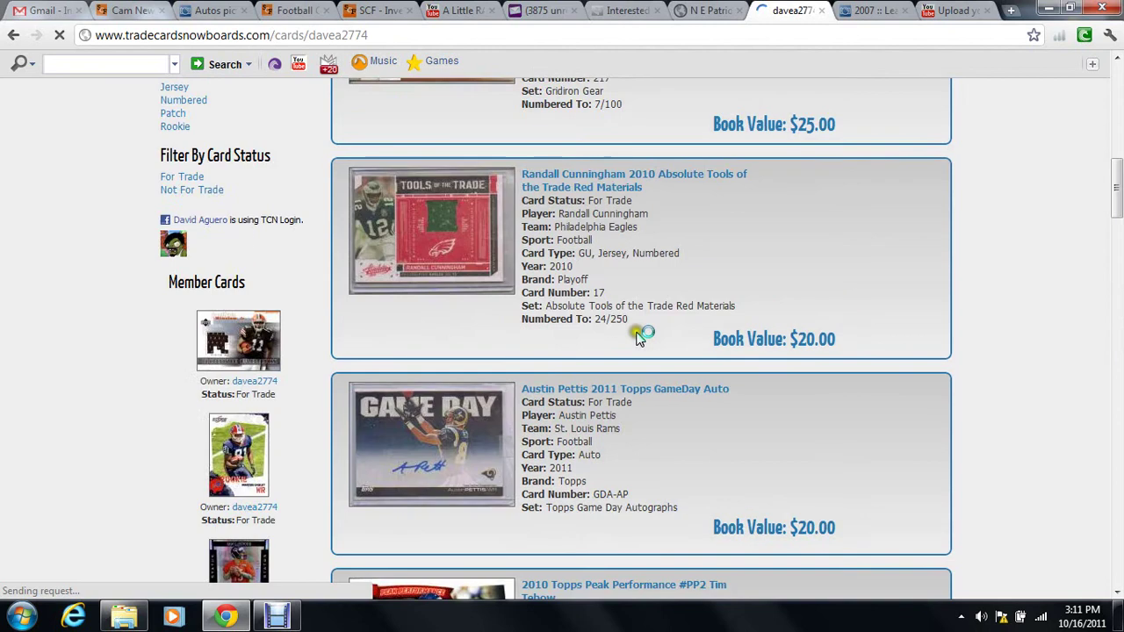
scroll(638, 336, "up", 10)
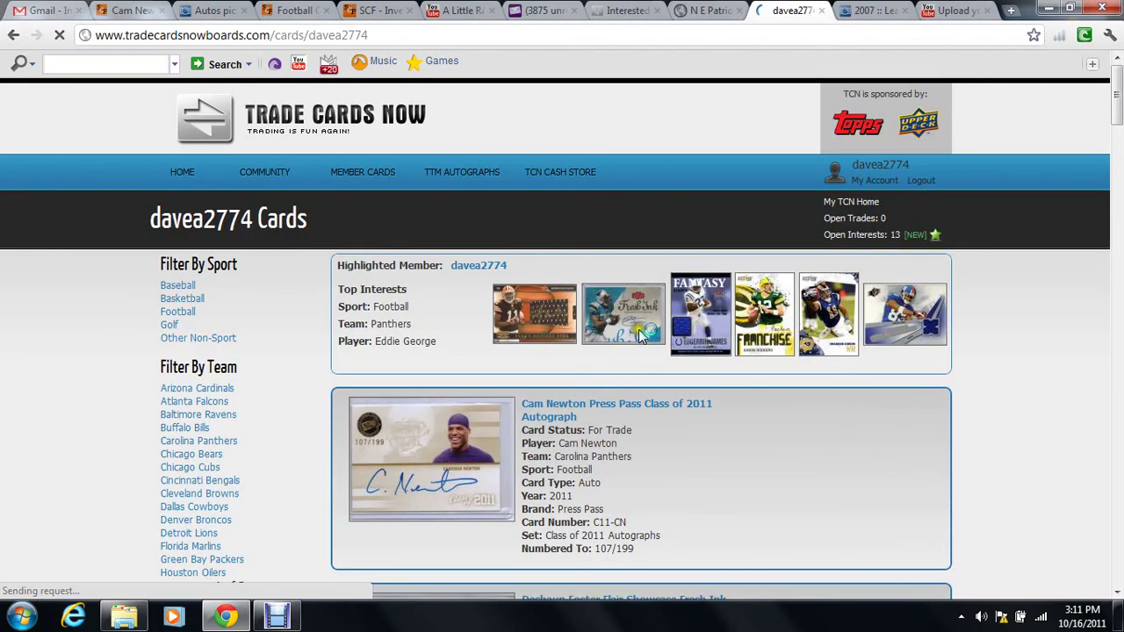
- Open the Trade Cards Now message boards and look through the site announcements and forum sections
mouse_move(288, 185)
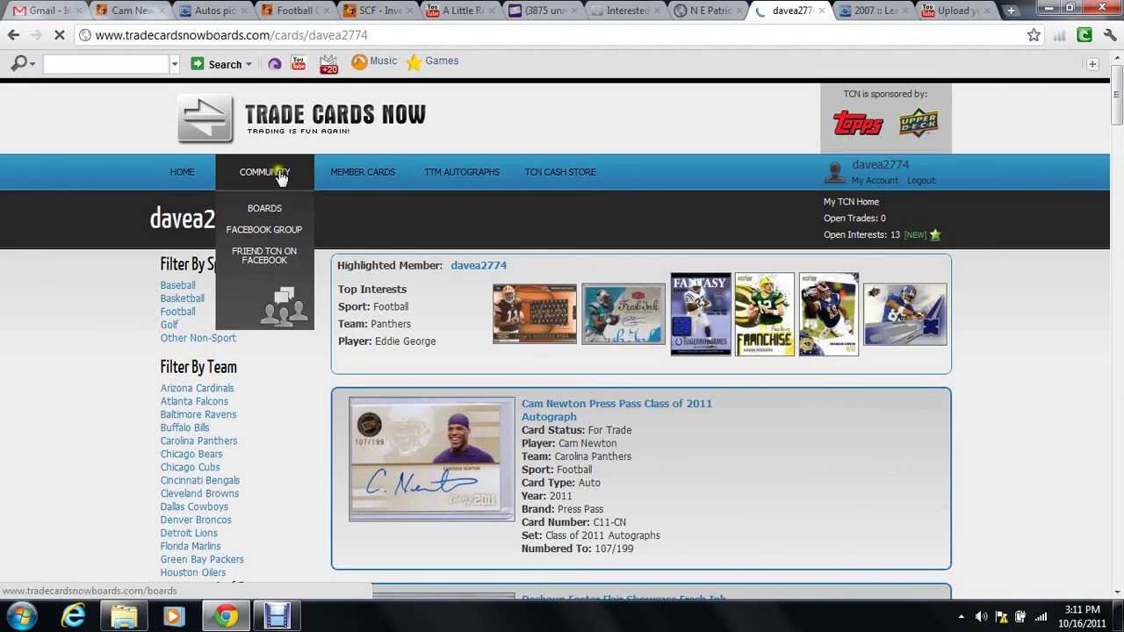
left_click(276, 212)
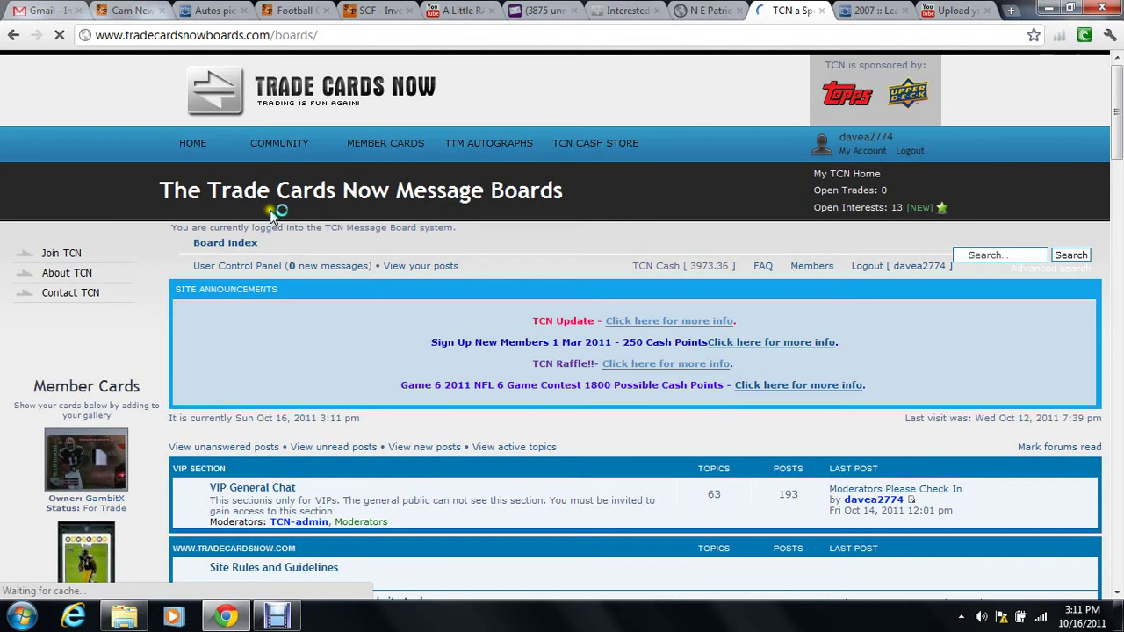
scroll(358, 313, "down", 2)
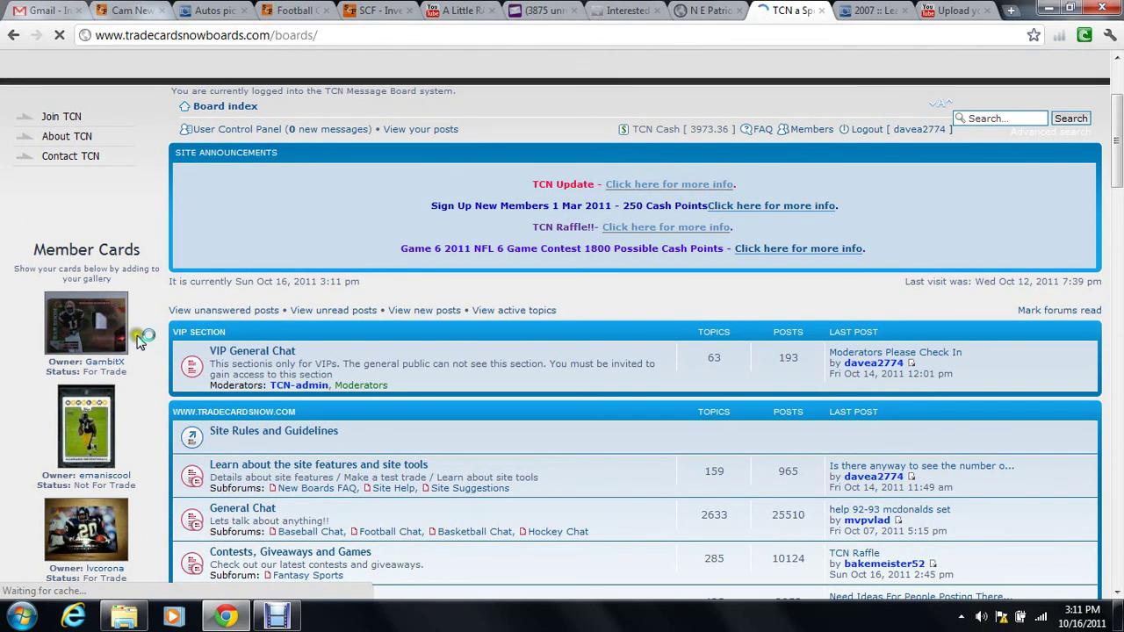
scroll(526, 409, "down", 2)
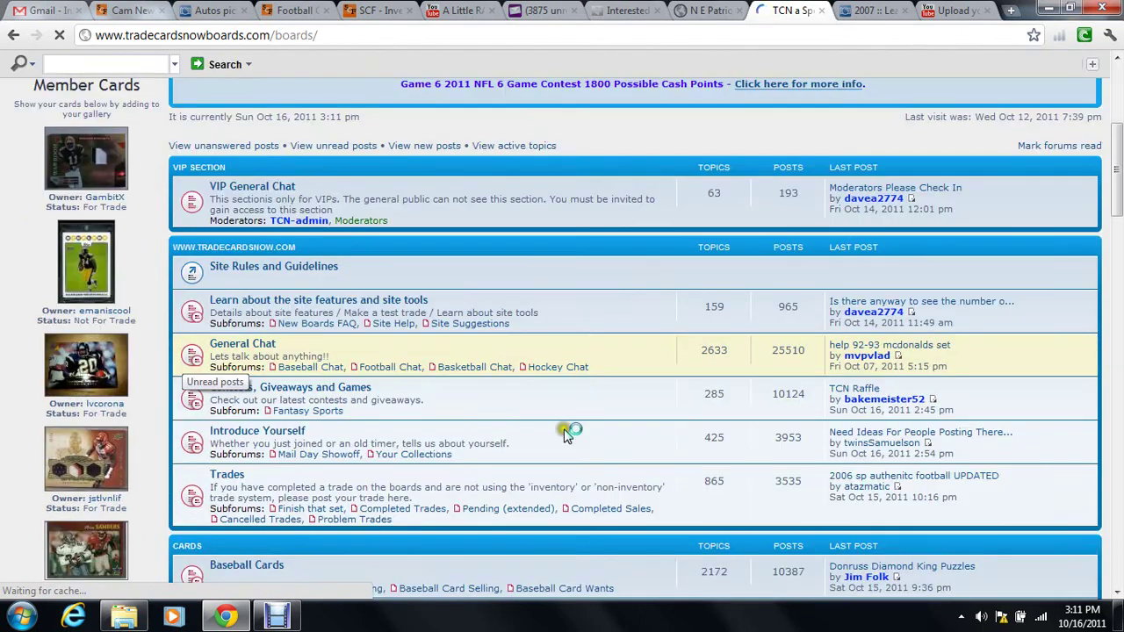
scroll(606, 423, "down", 1)
scroll(608, 424, "down", 2)
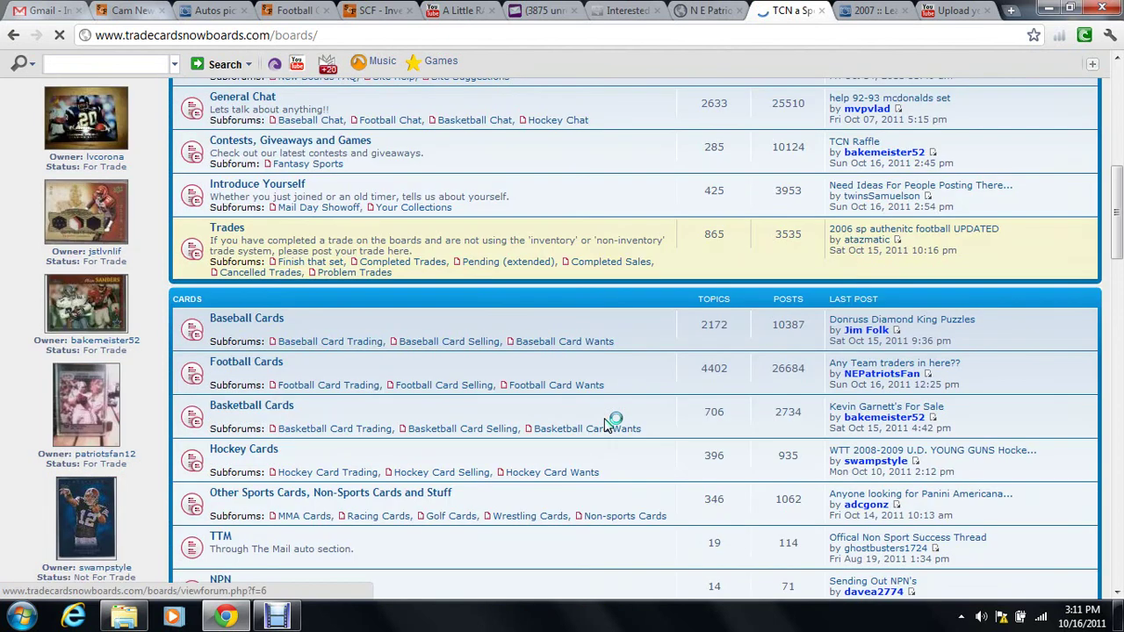
scroll(607, 426, "down", 2)
scroll(146, 436, "down", 2)
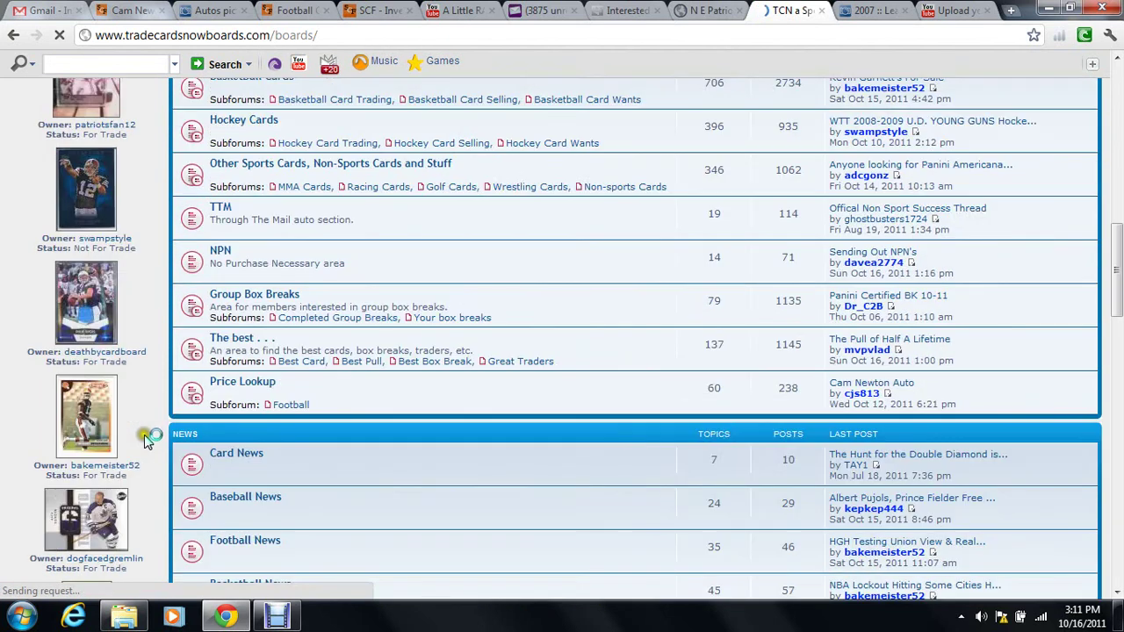
scroll(146, 435, "down", 3)
scroll(146, 435, "up", 6)
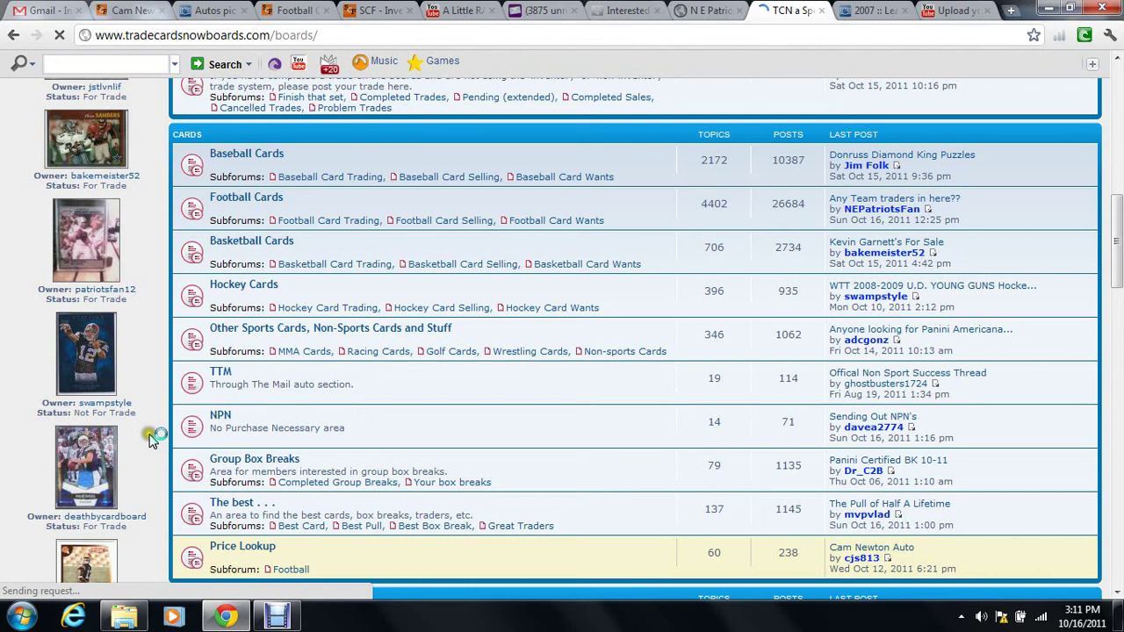
scroll(742, 487, "up", 7)
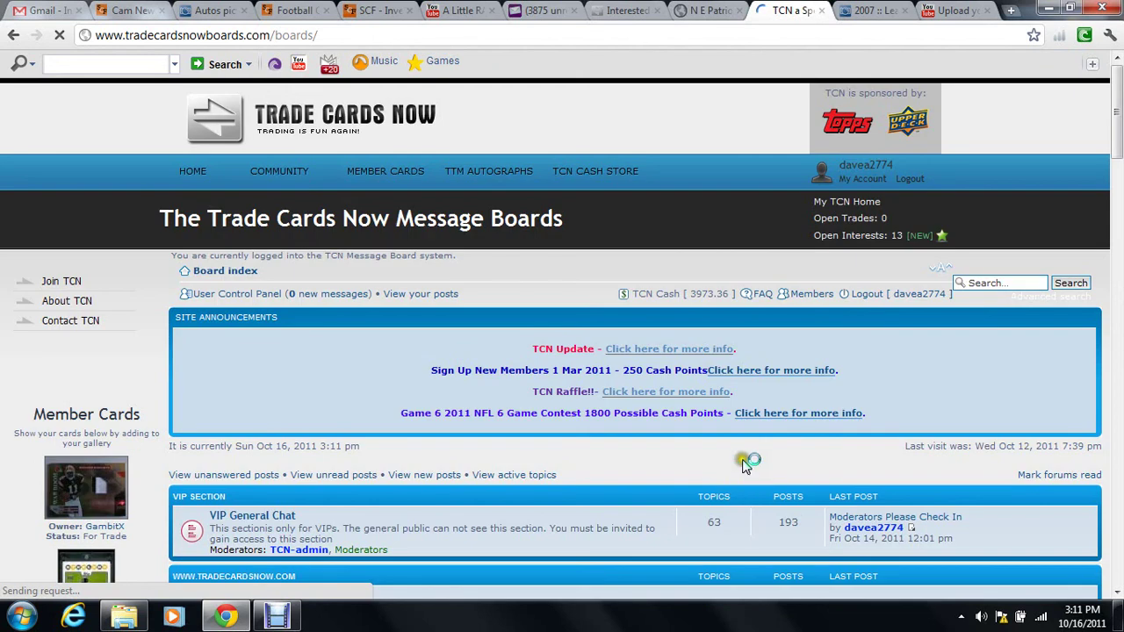
- Go to your account page and open your own card gallery from there
left_click(863, 181)
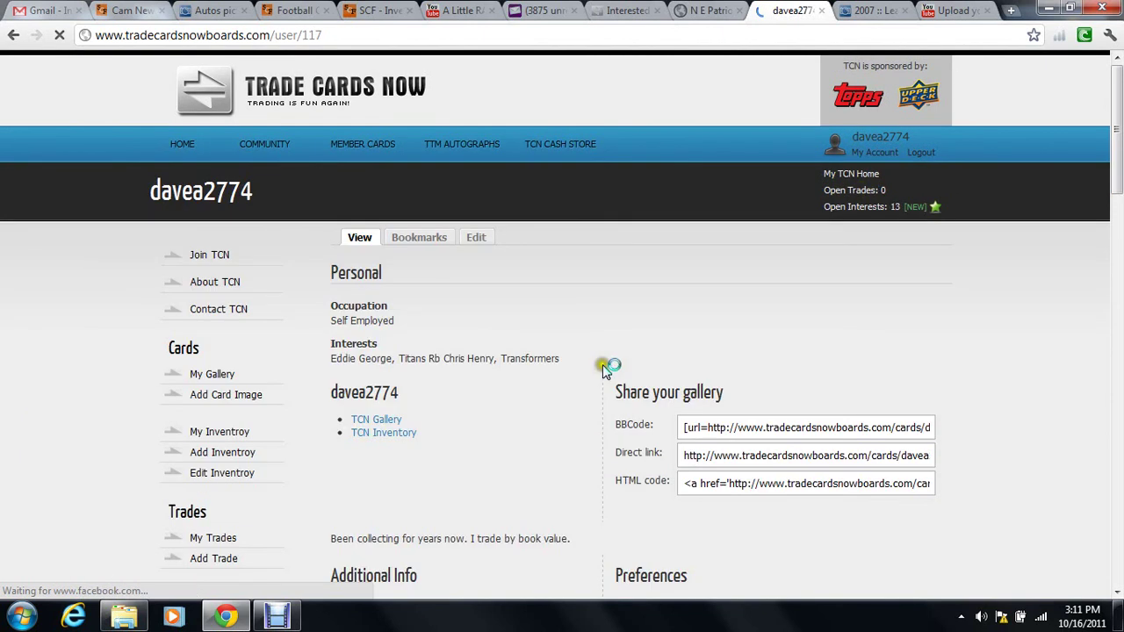
scroll(496, 316, "down", 1)
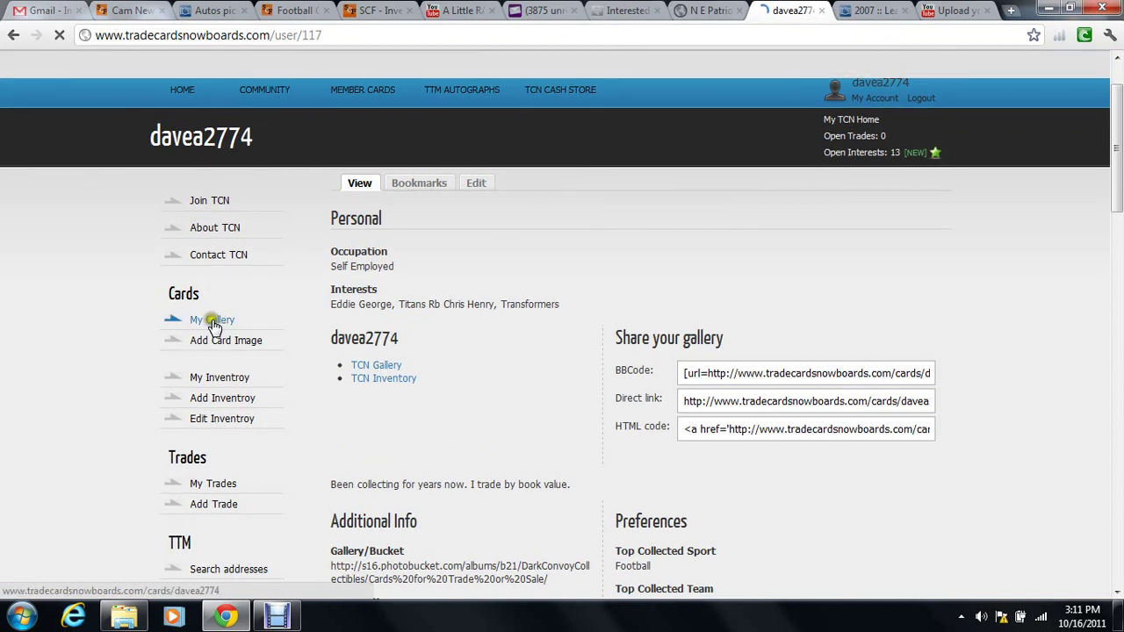
left_click(216, 326)
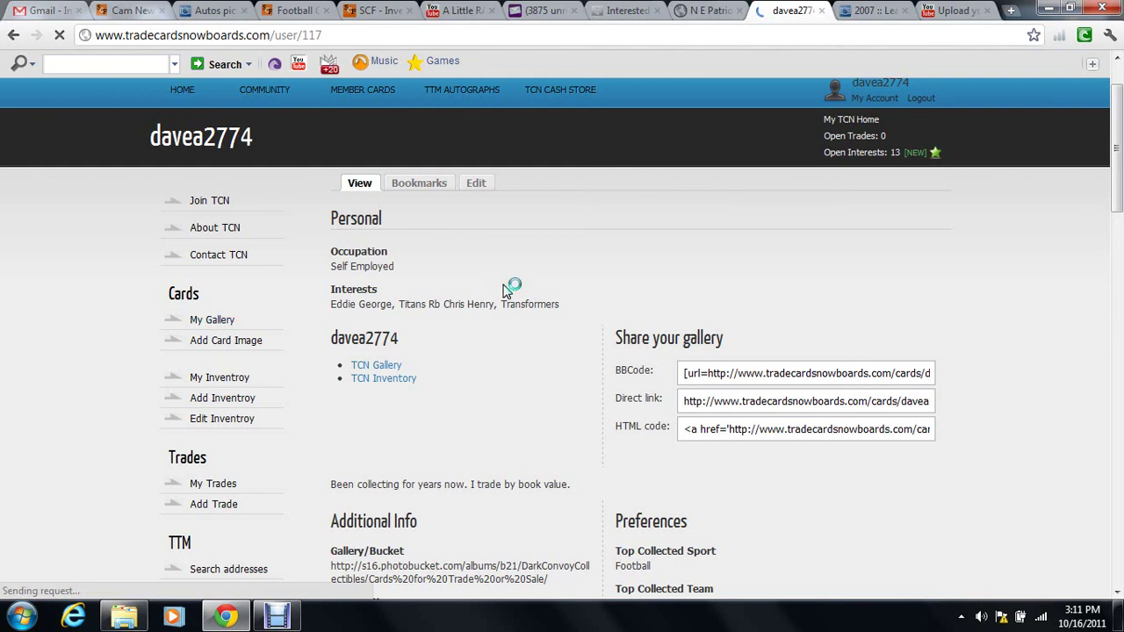
left_click(506, 289)
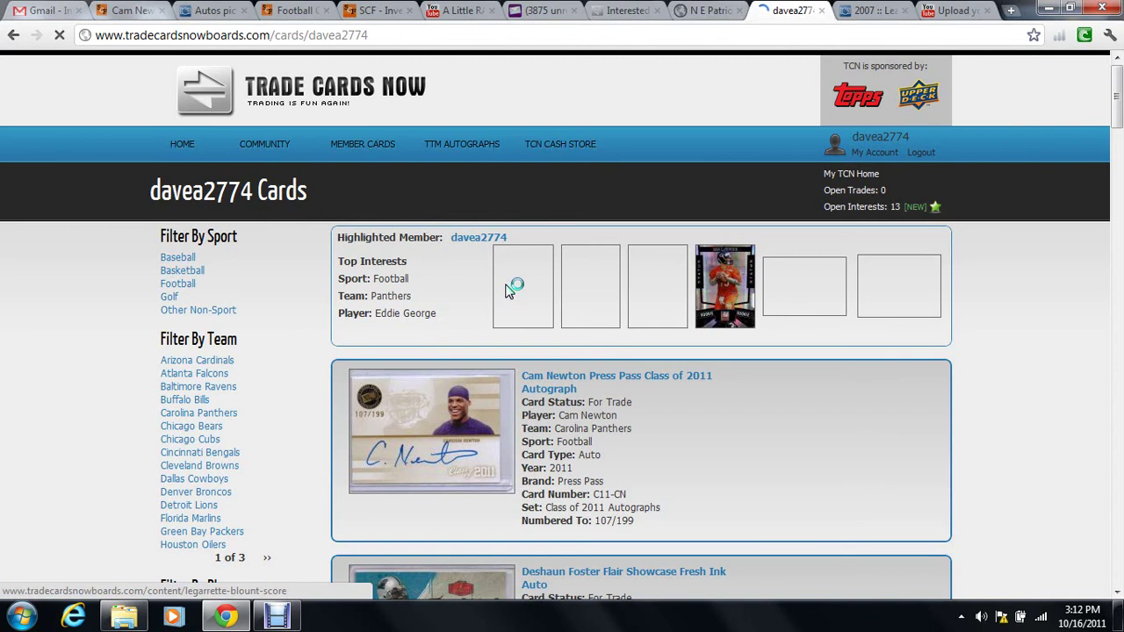
left_click(419, 295)
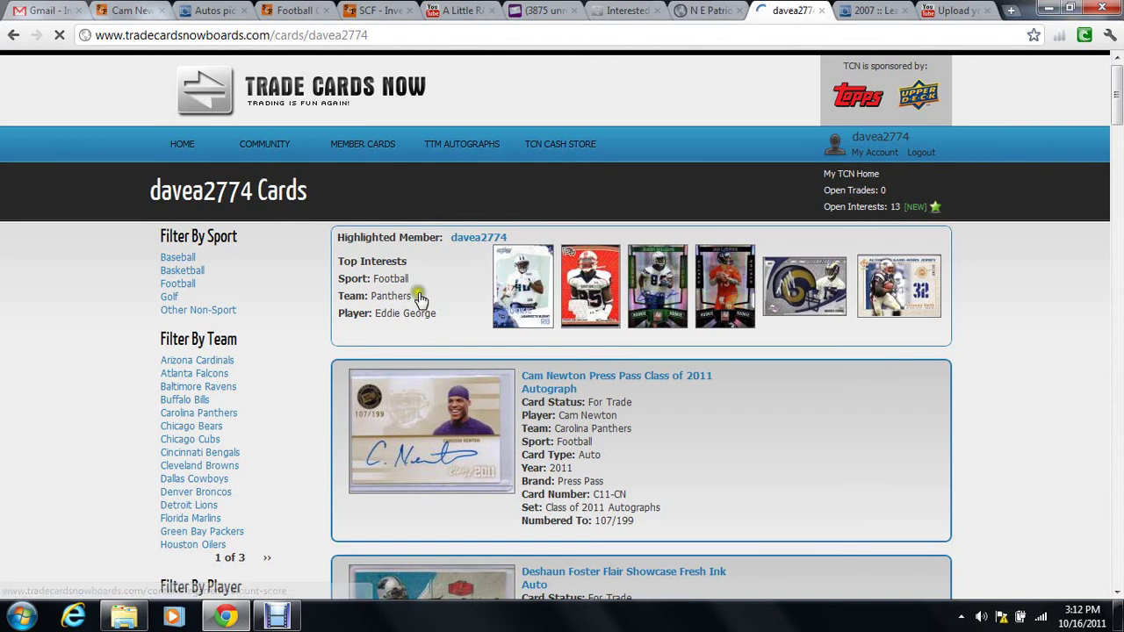
- Review the gallery's card entries from the Cam Newton autograph down to the Upper Deck Rookie Futures Jerseys cards
scroll(745, 407, "down", 1)
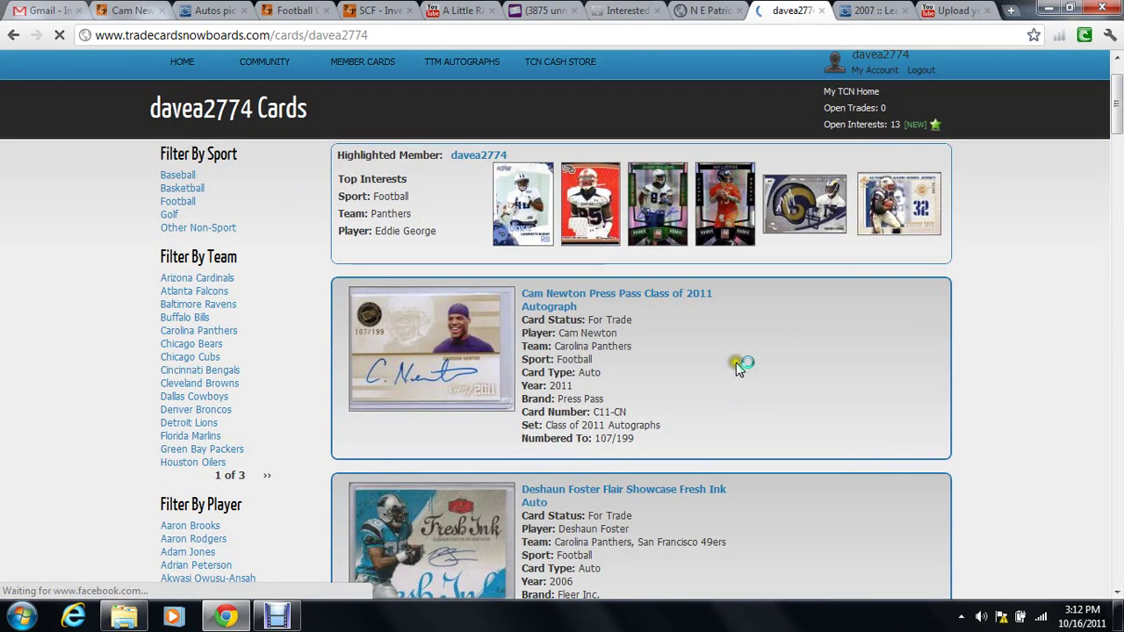
scroll(729, 367, "down", 4)
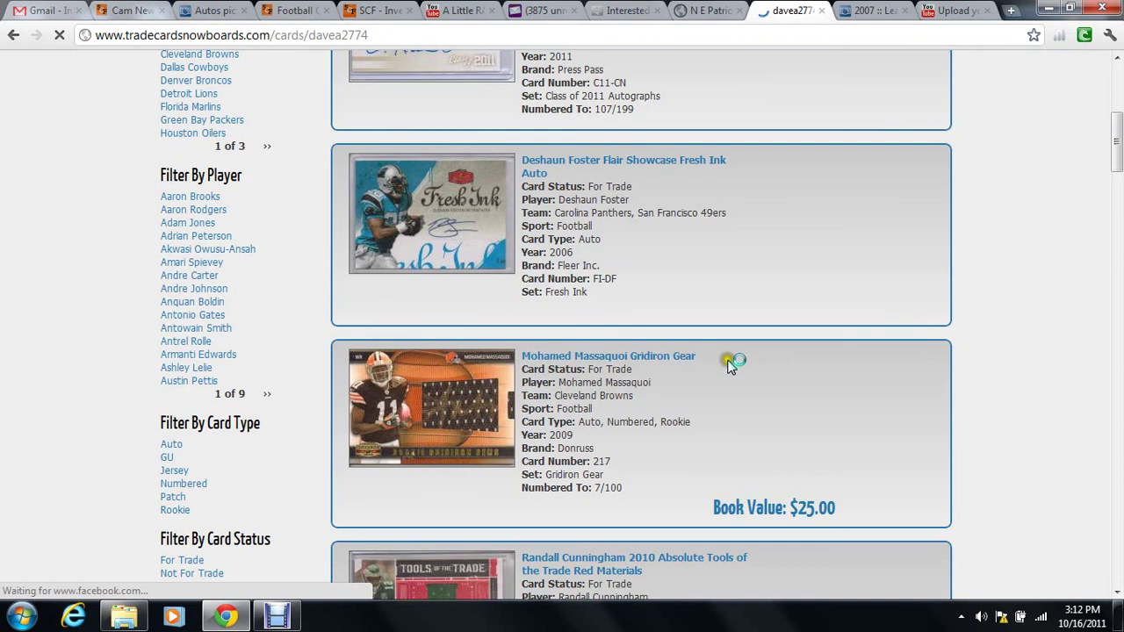
scroll(729, 364, "down", 4)
scroll(685, 360, "down", 2)
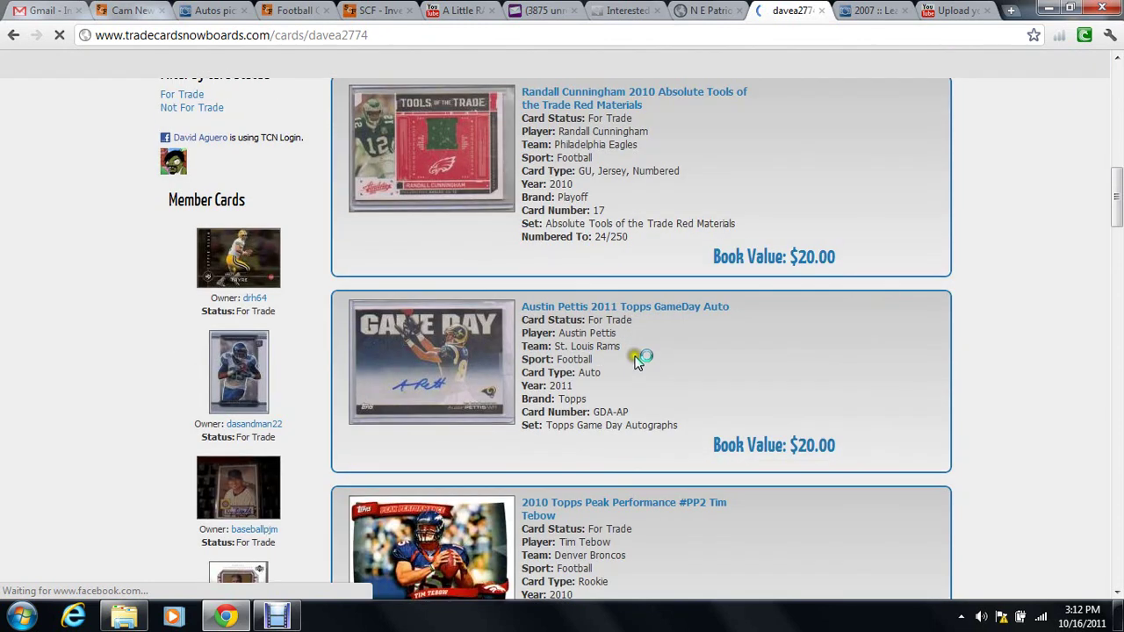
scroll(638, 363, "down", 2)
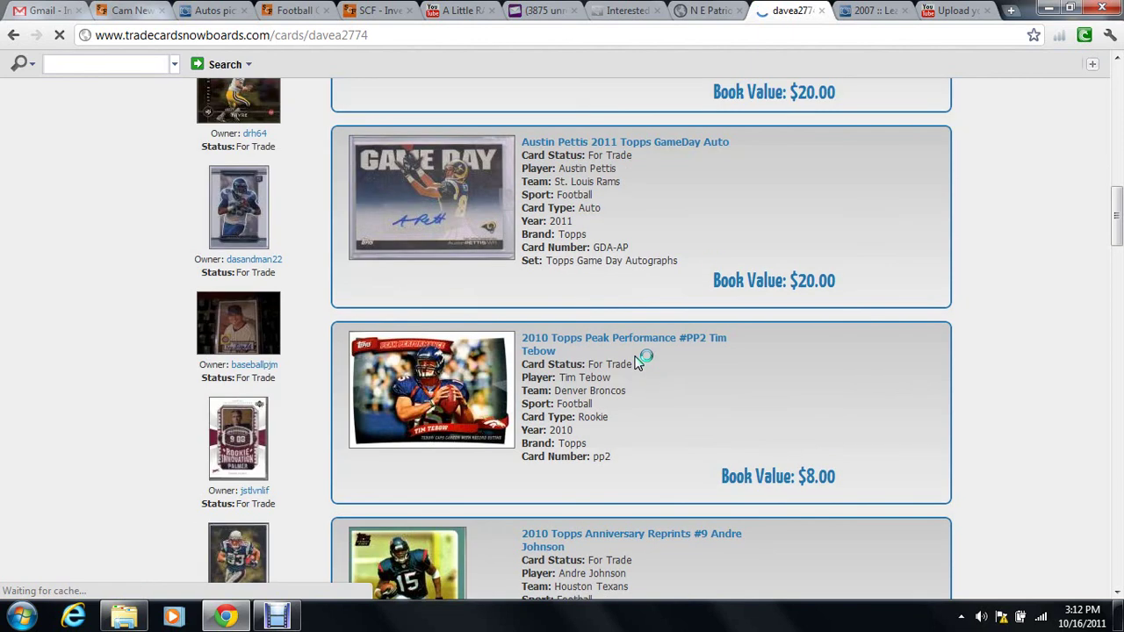
scroll(638, 362, "down", 5)
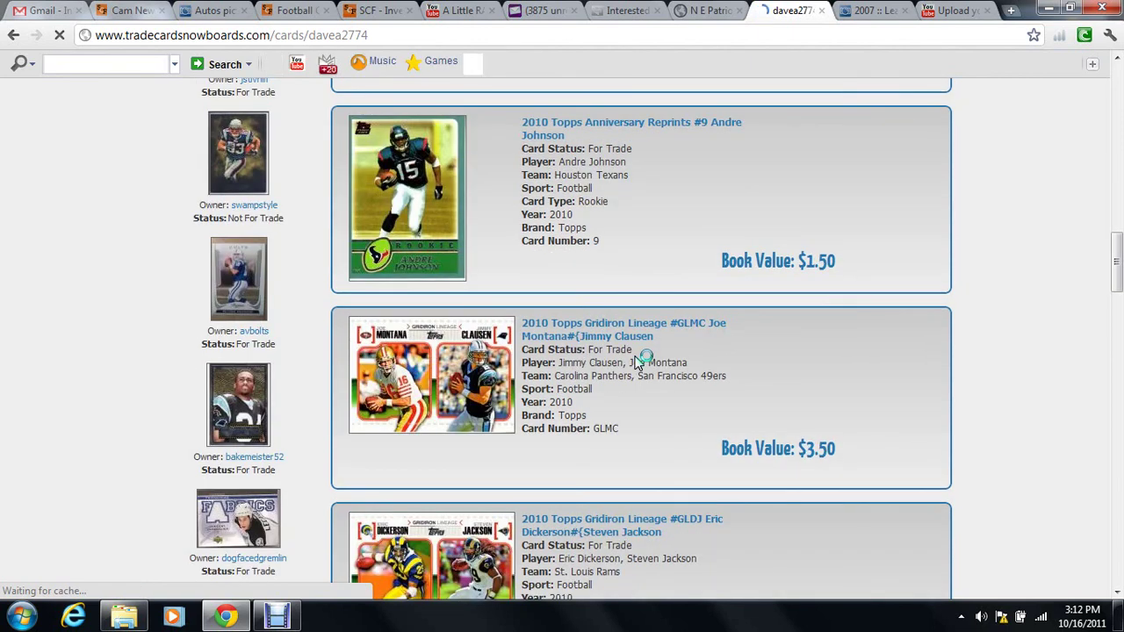
scroll(638, 363, "down", 8)
scroll(638, 363, "down", 5)
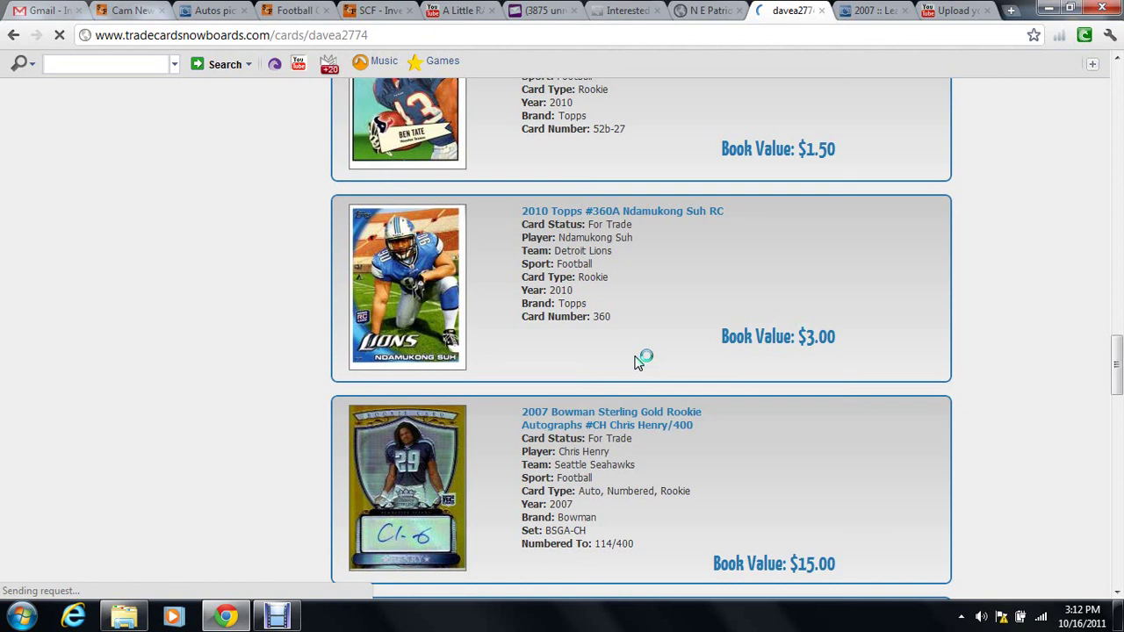
scroll(638, 363, "down", 4)
scroll(638, 363, "down", 3)
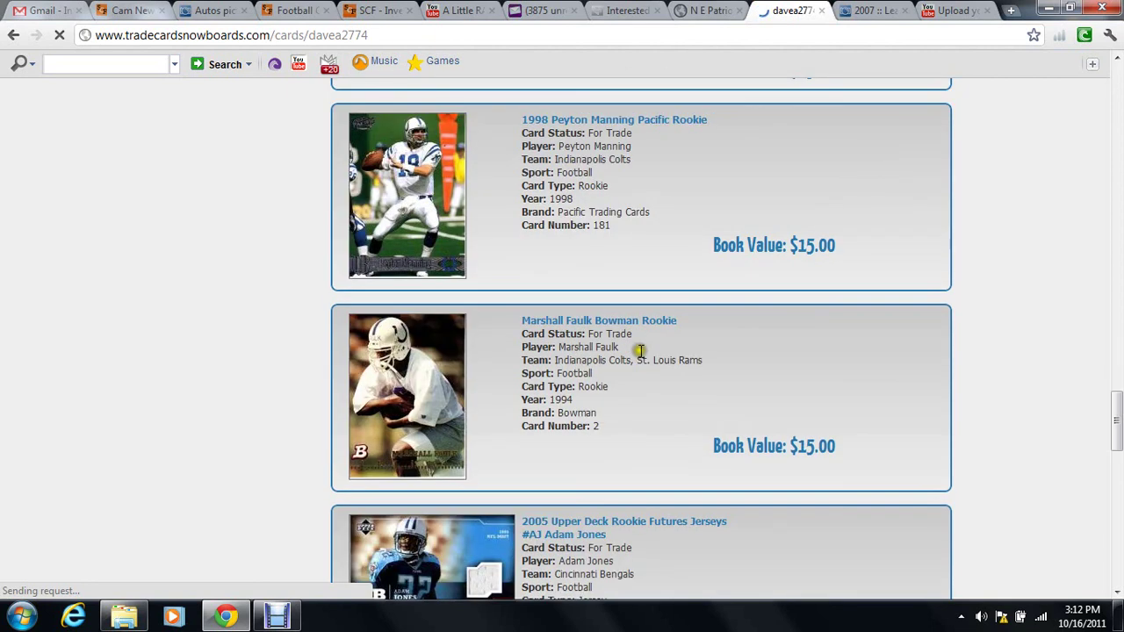
scroll(639, 351, "down", 3)
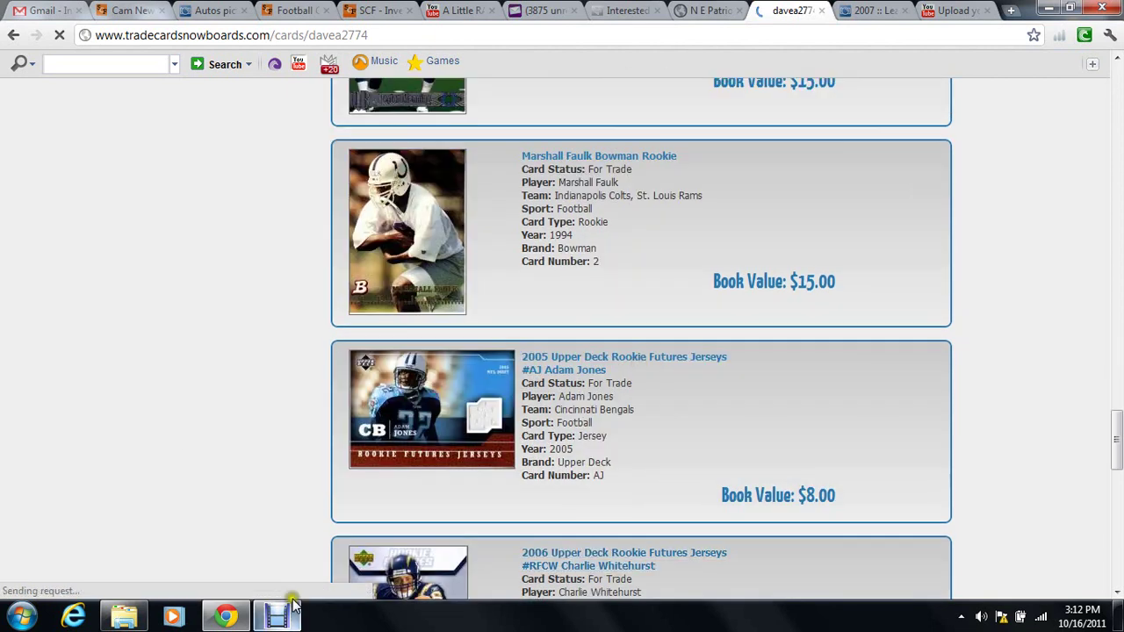